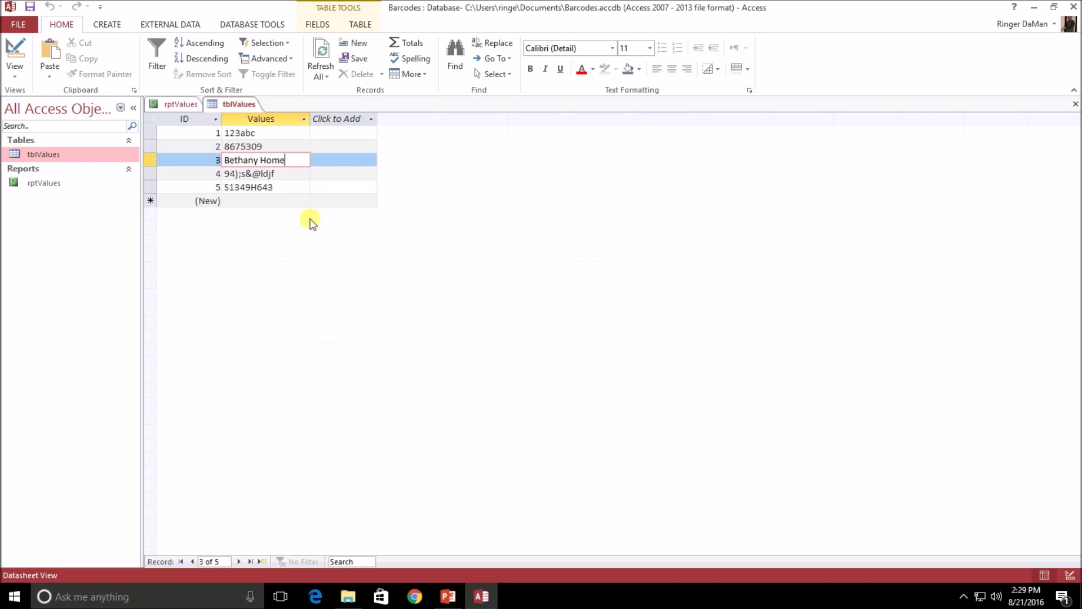
# Examine the sample entries in the Values field of tblValues and the blank design of the rptValues report
pyautogui.moveTo(274, 187); pyautogui.dragTo(220, 201)
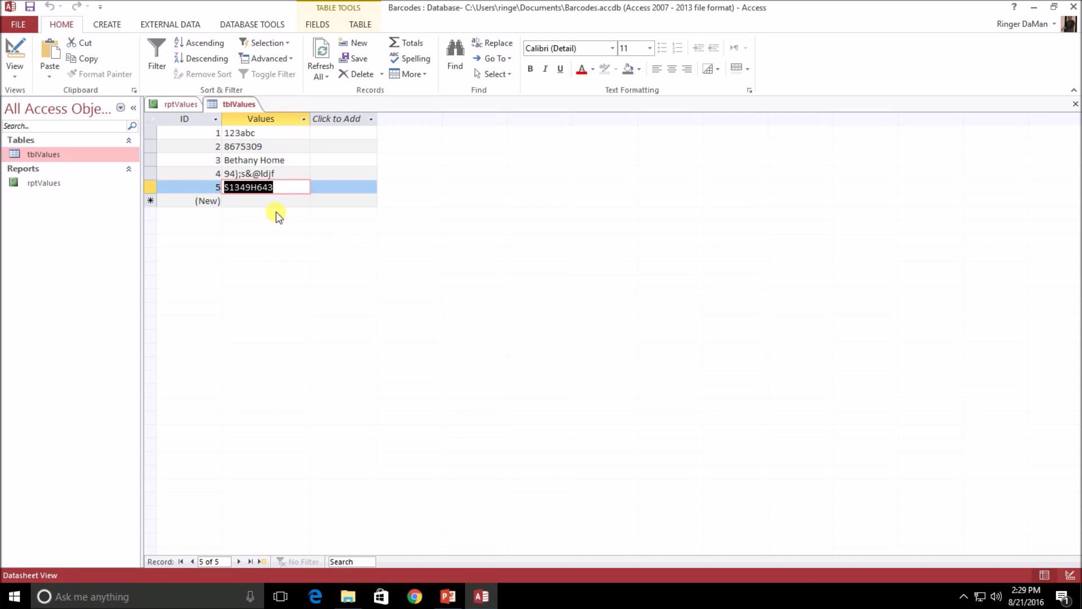
pyautogui.click(177, 107)
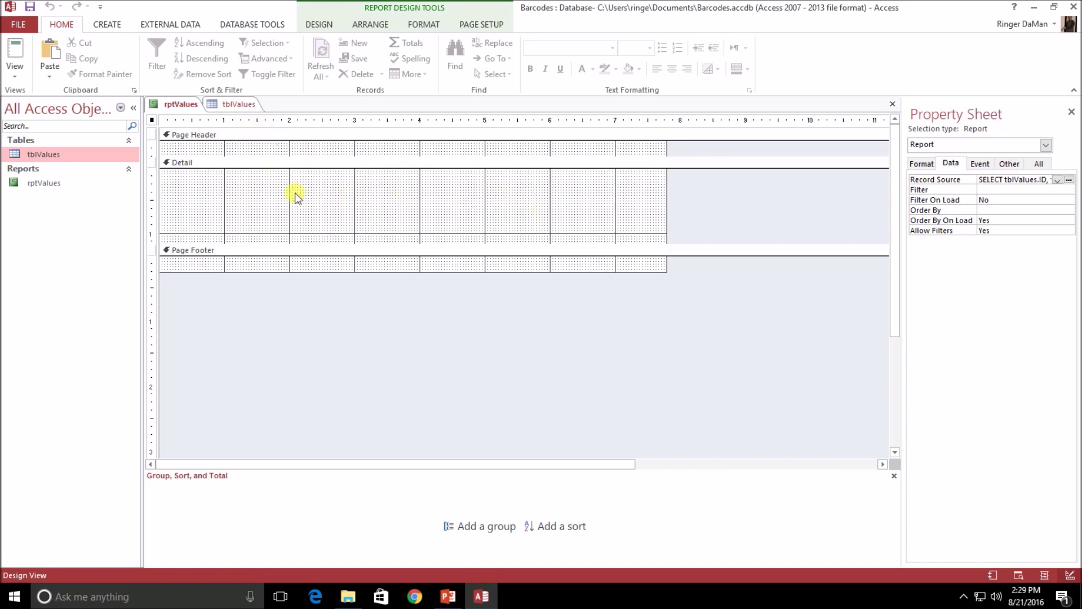
pyautogui.click(228, 104)
pyautogui.doubleClick(277, 189)
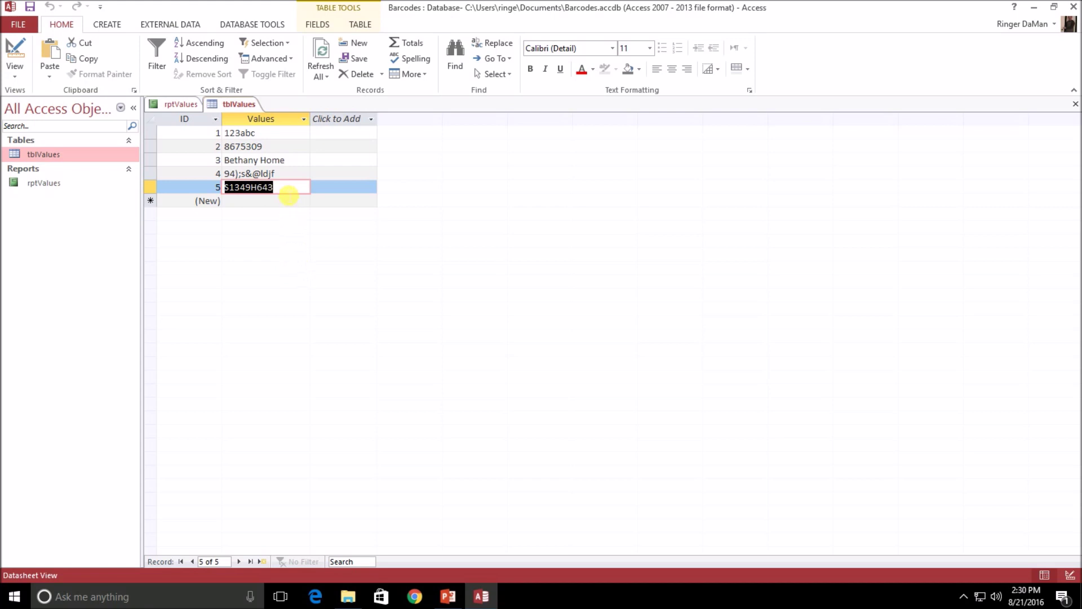
pyautogui.click(288, 191)
pyautogui.moveTo(289, 191); pyautogui.dragTo(225, 188)
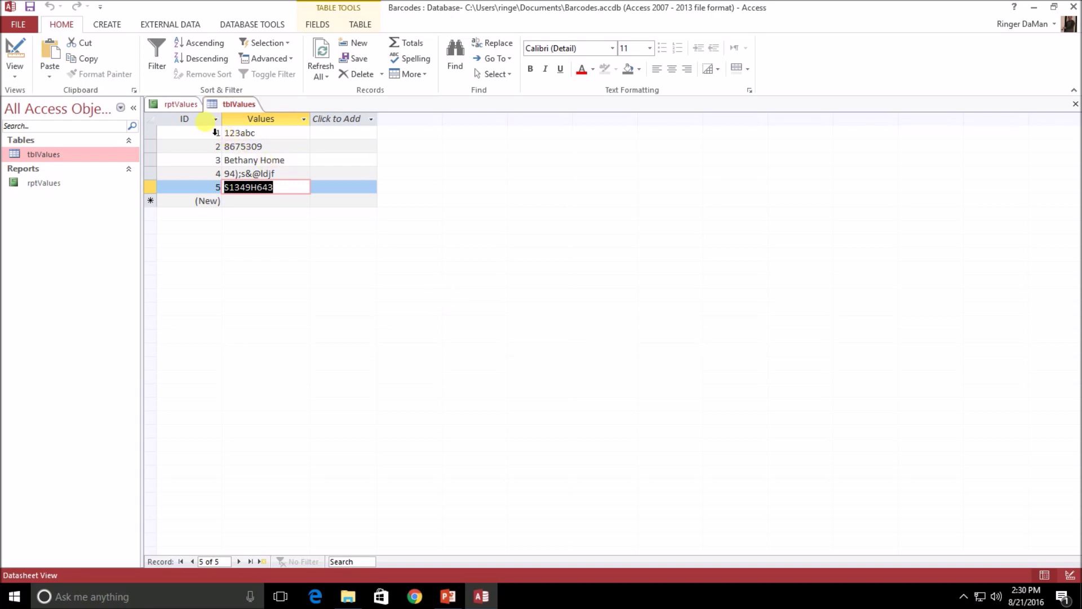
pyautogui.click(182, 103)
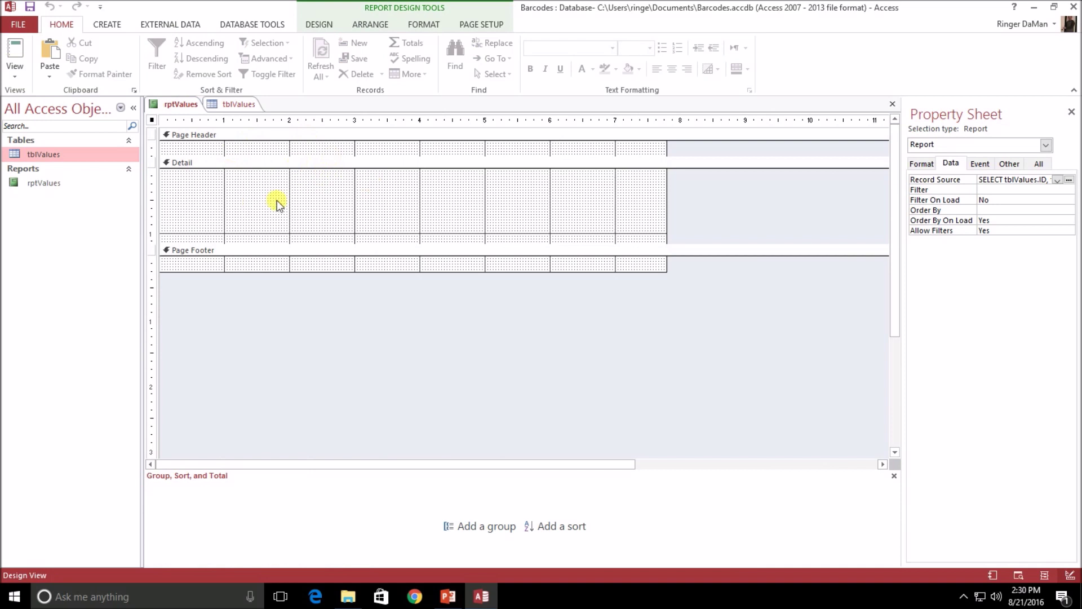
pyautogui.click(236, 105)
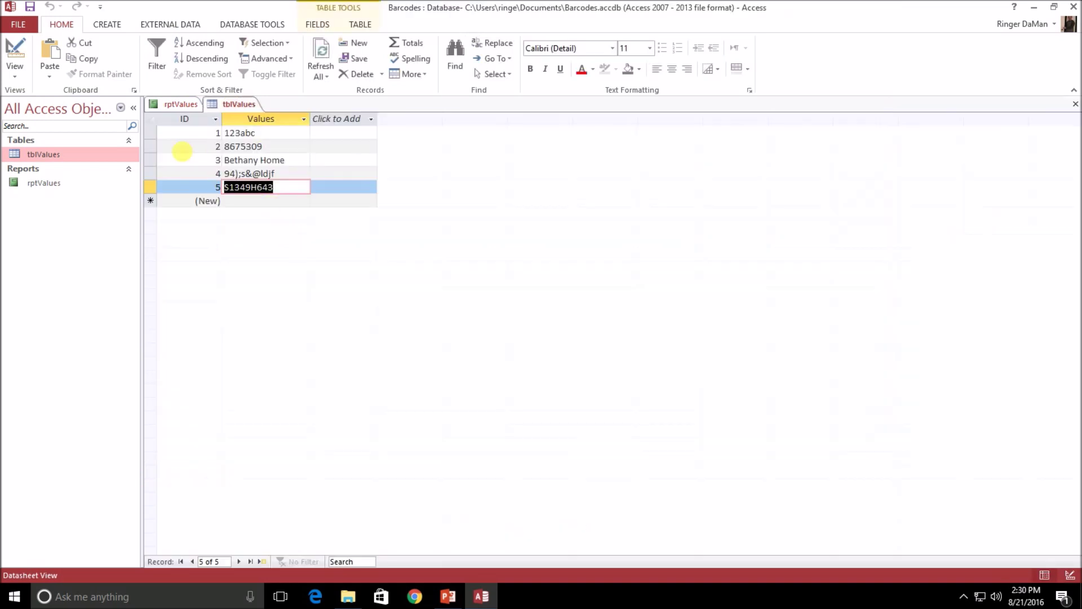
pyautogui.click(290, 190)
pyautogui.hotkey('shift', 'Left')
pyautogui.hotkey('shift', 'Left')
pyautogui.hotkey('shift', 'Left')
pyautogui.hotkey('shift', 'Left')
pyautogui.hotkey('shift', 'Left')
pyautogui.hotkey('shift', 'Left')
pyautogui.hotkey('shift', 'Left')
pyautogui.hotkey('shift', 'Left')
pyautogui.hotkey('shift', 'Left')
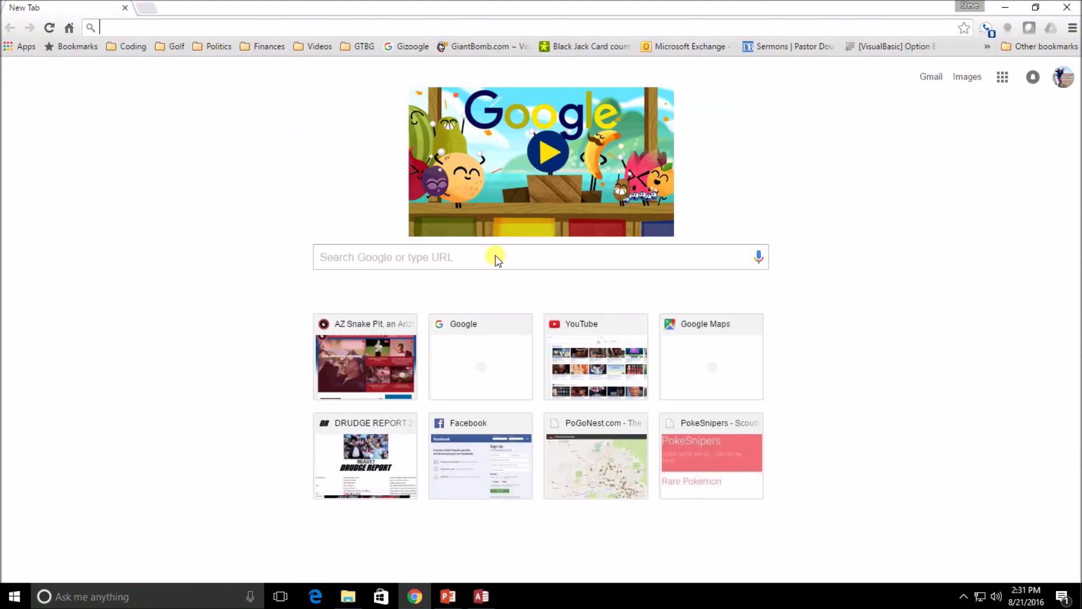
# Search Google for "barcode 39 font"
pyautogui.click(378, 260)
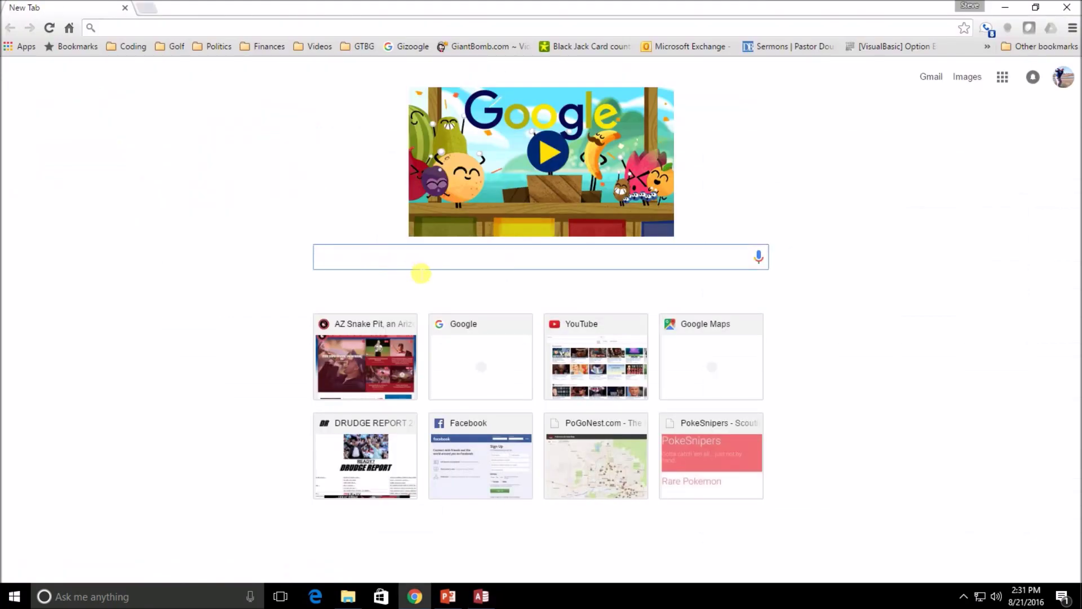
pyautogui.write('barcode')
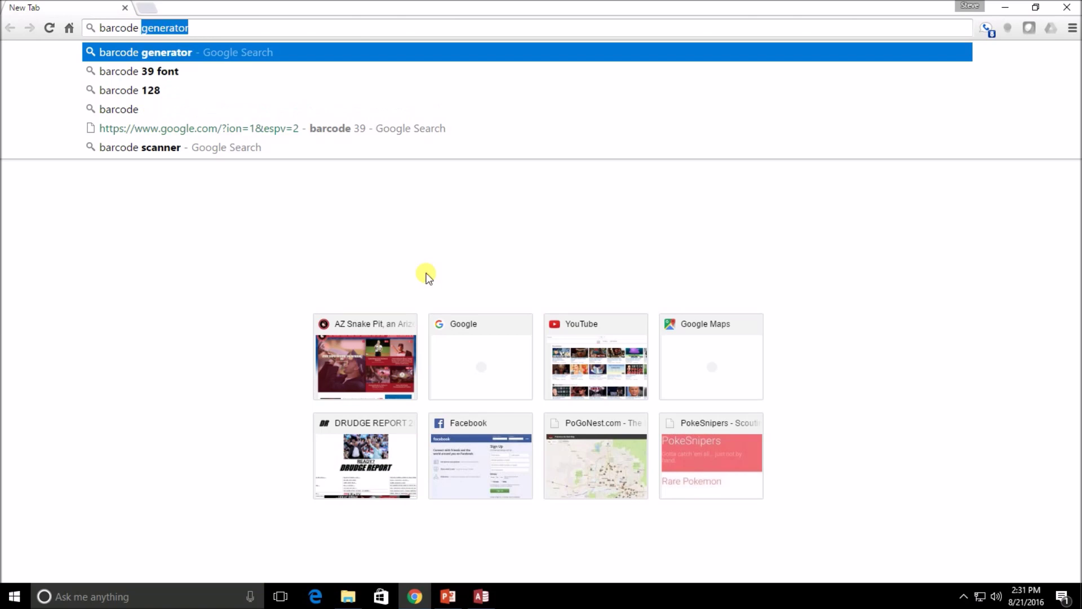
pyautogui.write(' 39 font')
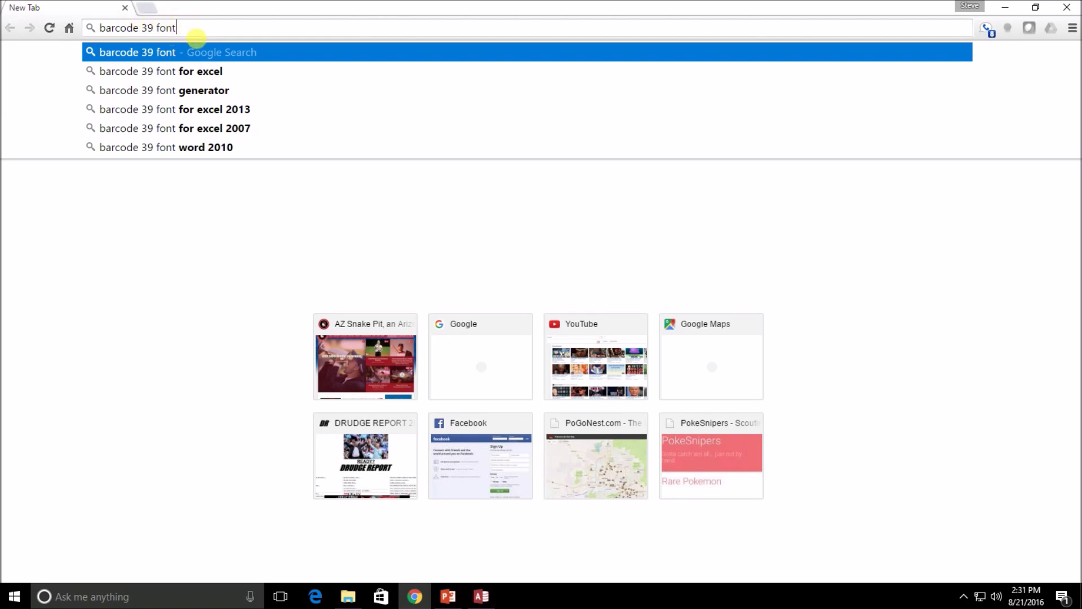
pyautogui.moveTo(215, 33); pyautogui.dragTo(86, 29)
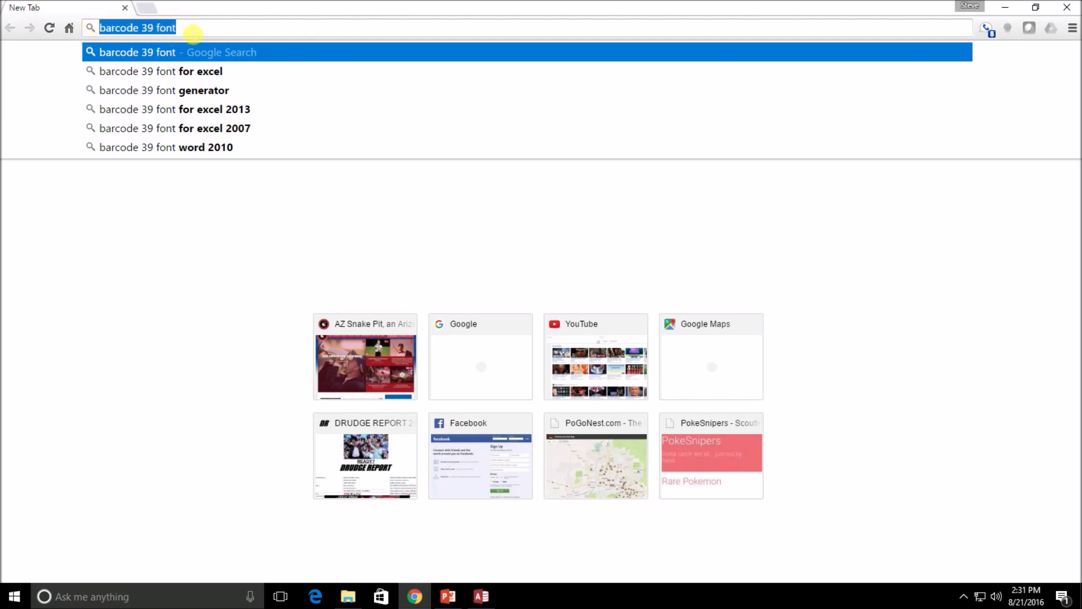
pyautogui.click(190, 35)
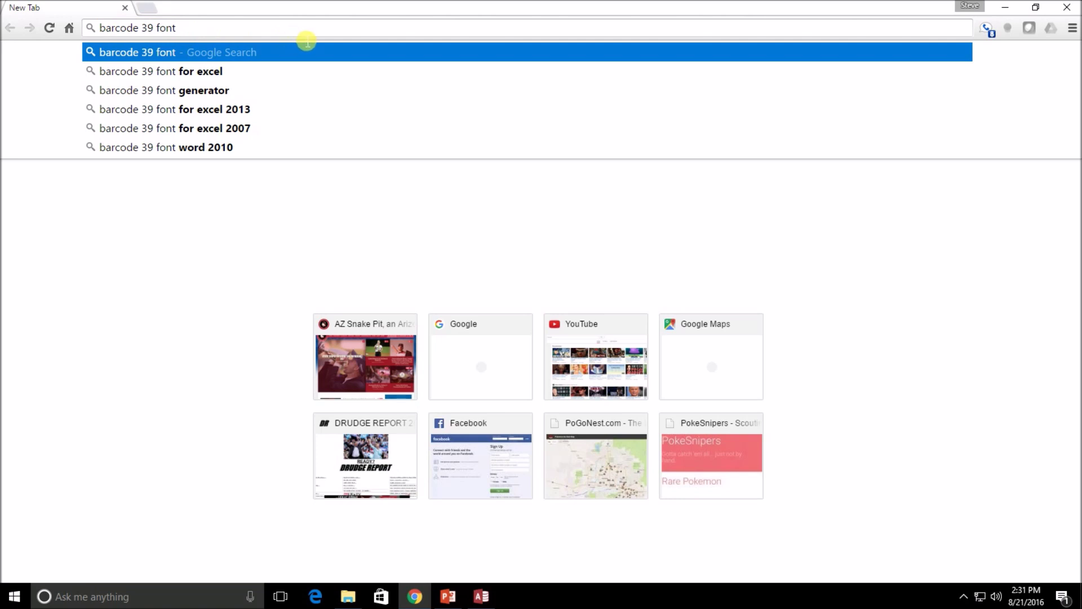
pyautogui.press('Return')
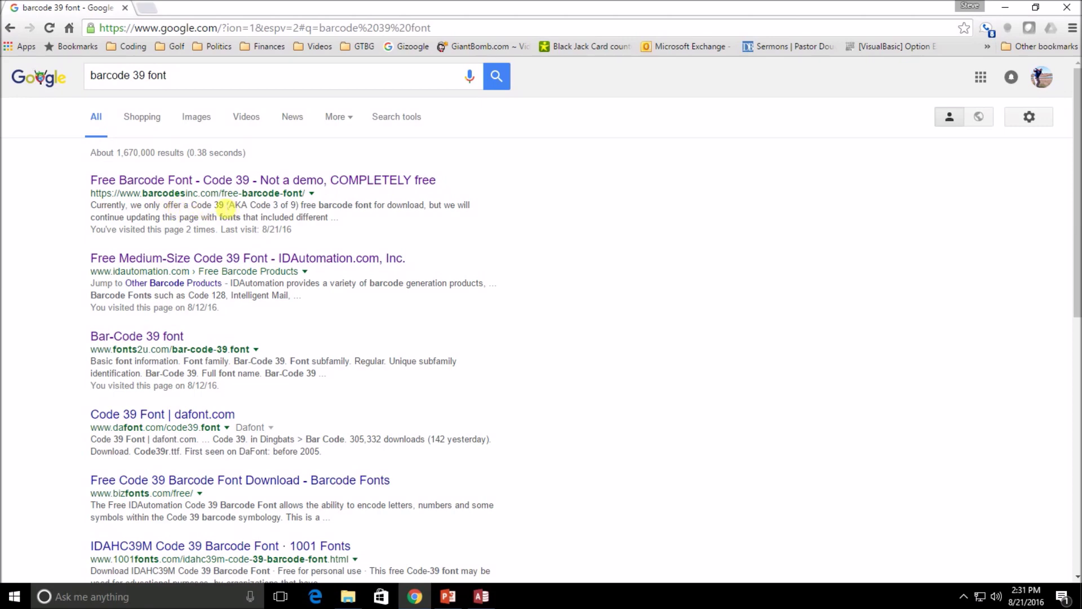
# Open the BarcodesInc free Code 39 font page and download free3of9.zip to the Downloads folder
pyautogui.click(212, 180)
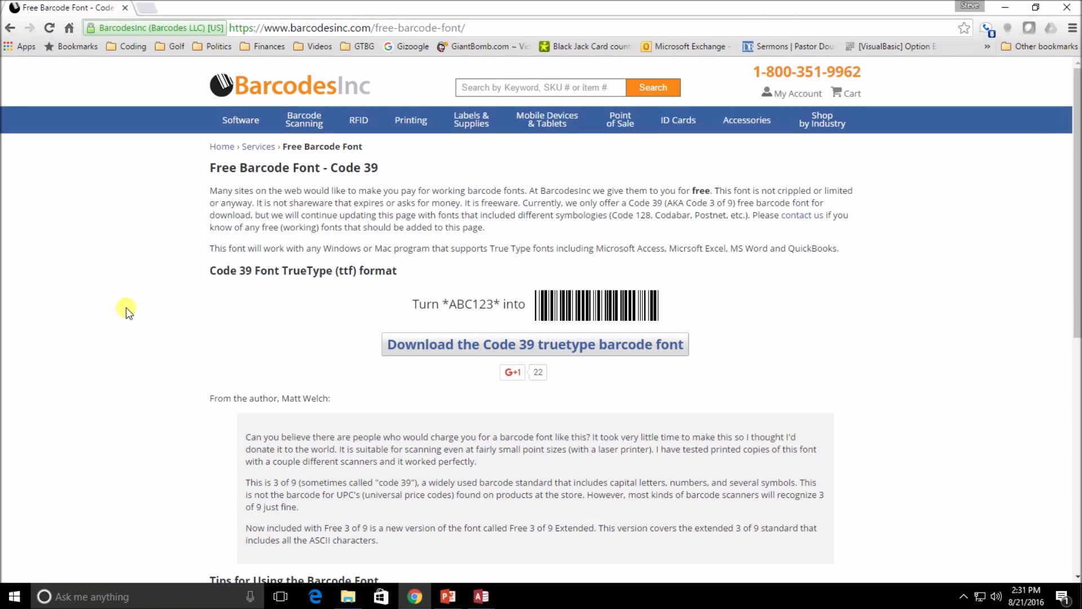
pyautogui.scroll(-3, 128, 312)
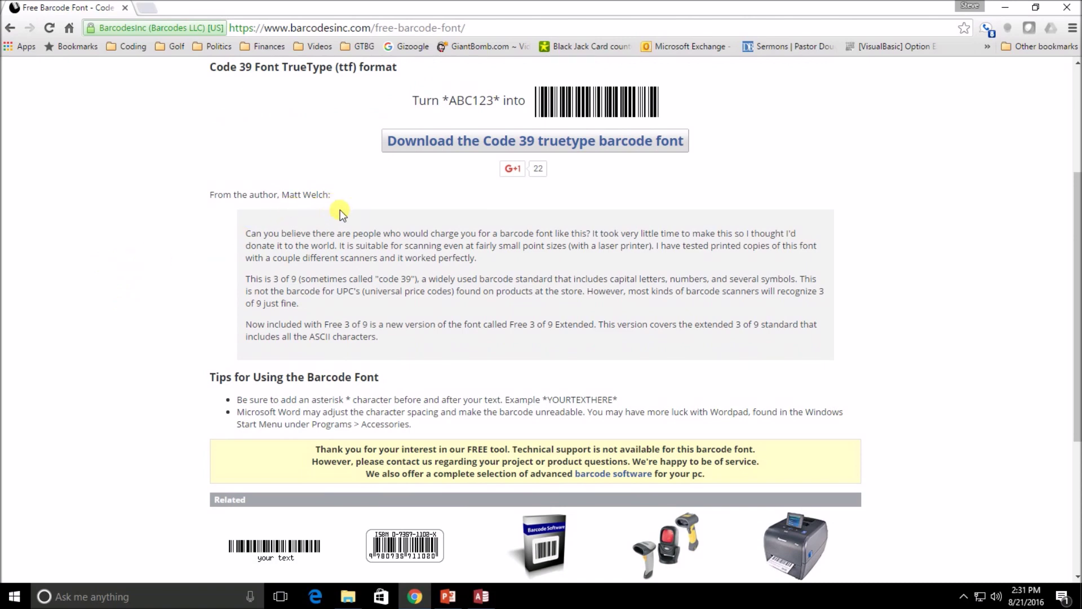
pyautogui.scroll(3, 152, 305)
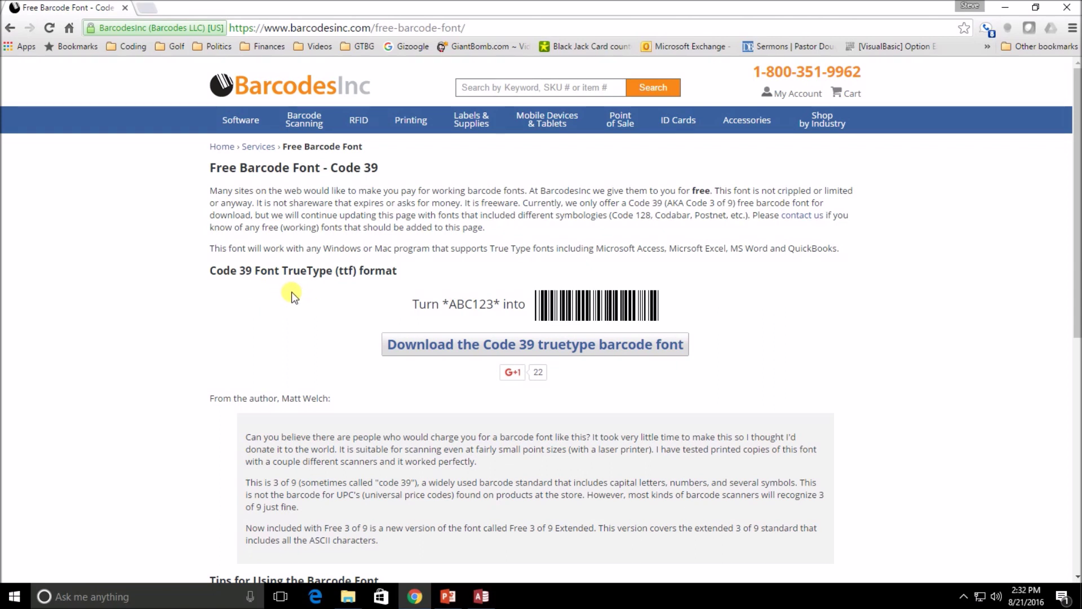
pyautogui.click(547, 348)
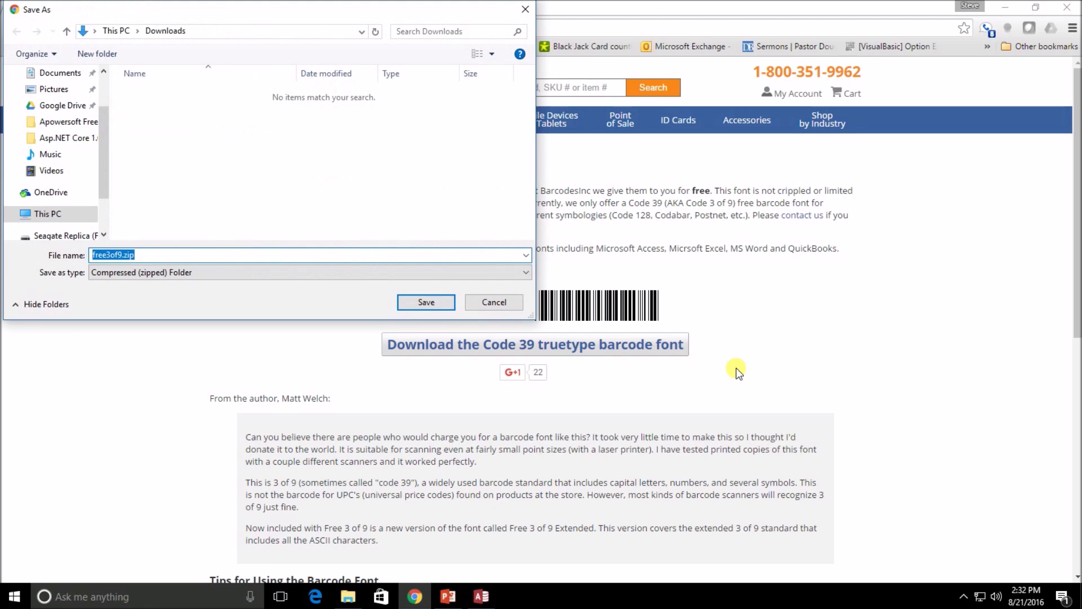
pyautogui.click(427, 303)
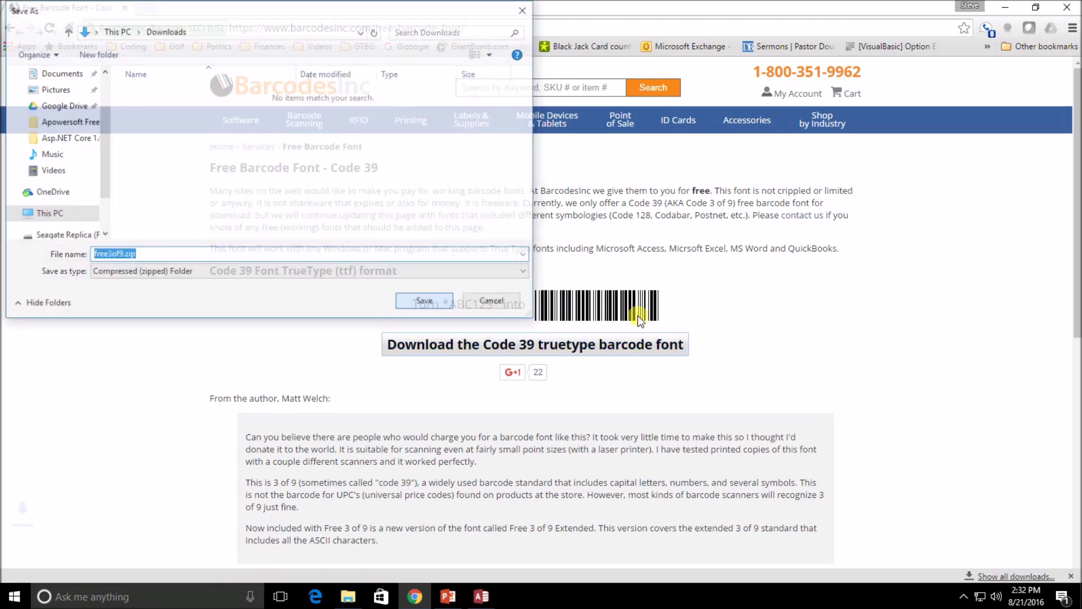
# Show the downloaded free3of9.zip in its folder and extract it to a free3of9 folder inside Downloads
pyautogui.click(140, 568)
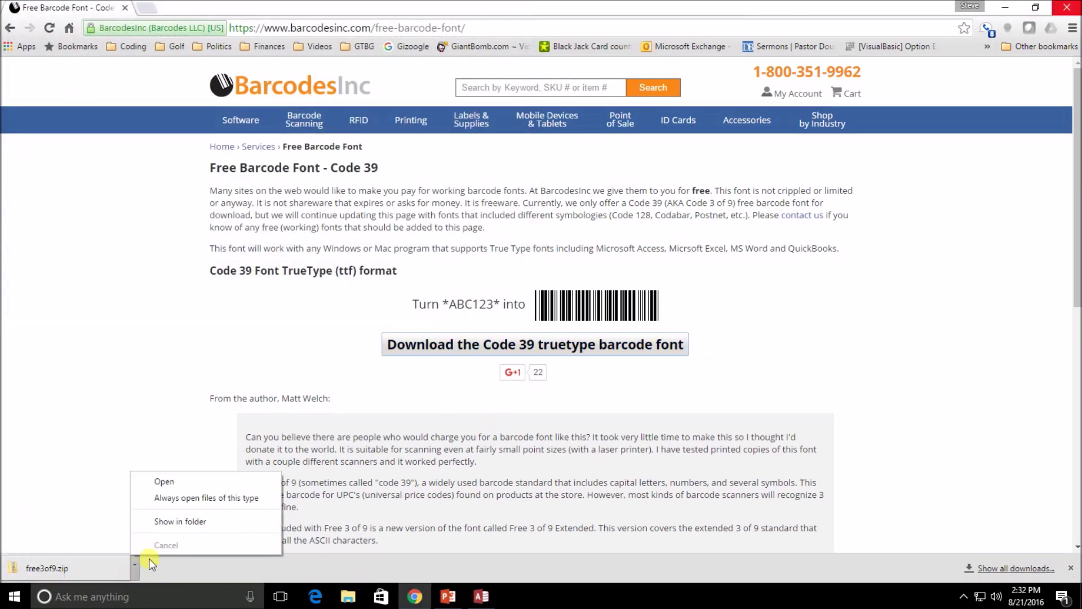
pyautogui.click(186, 521)
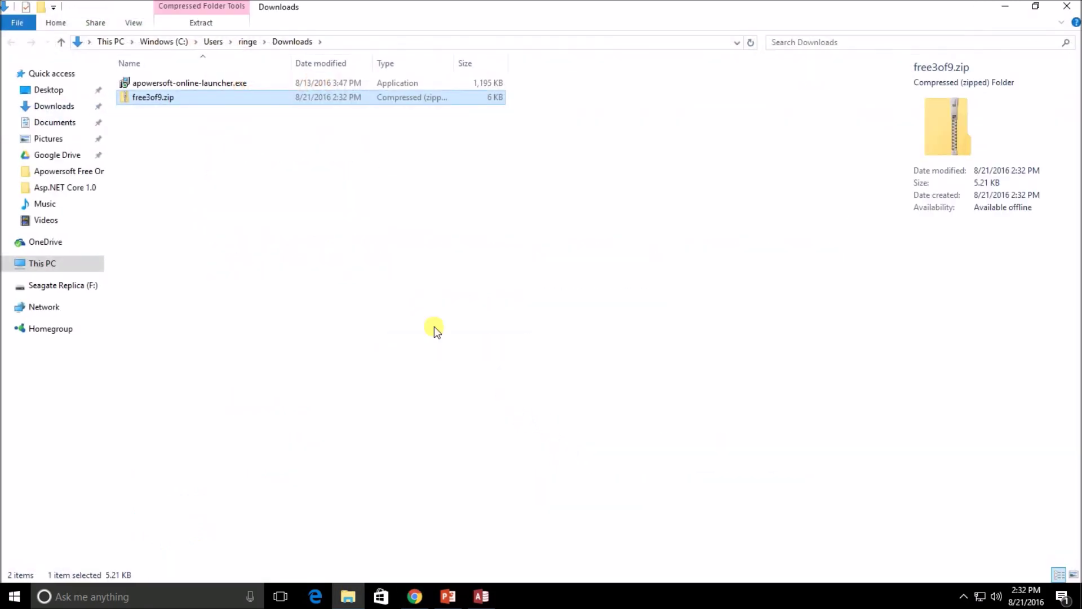
pyautogui.rightClick(176, 94)
pyautogui.click(257, 186)
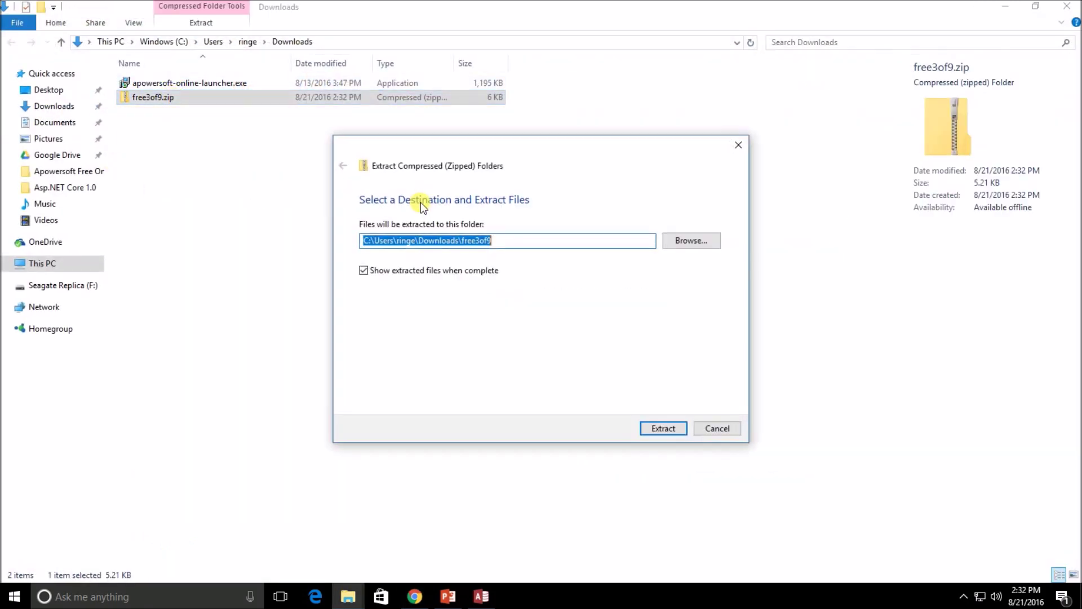
pyautogui.click(668, 434)
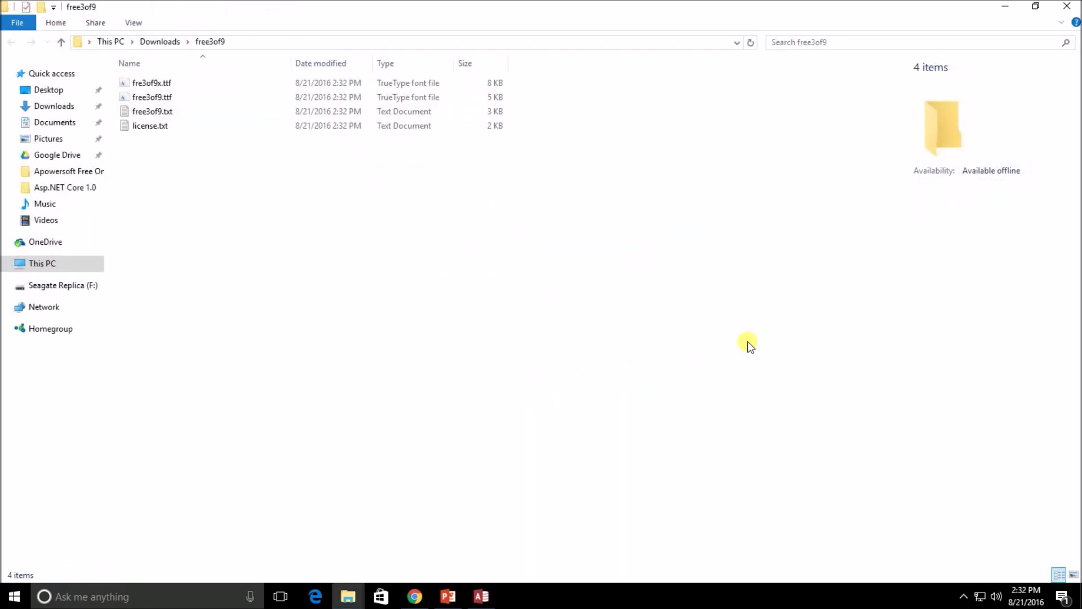
# Install the two extracted TrueType fonts, fre3of9x.ttf and free3of9.ttf
pyautogui.moveTo(217, 152); pyautogui.dragTo(129, 72)
pyautogui.click(265, 176)
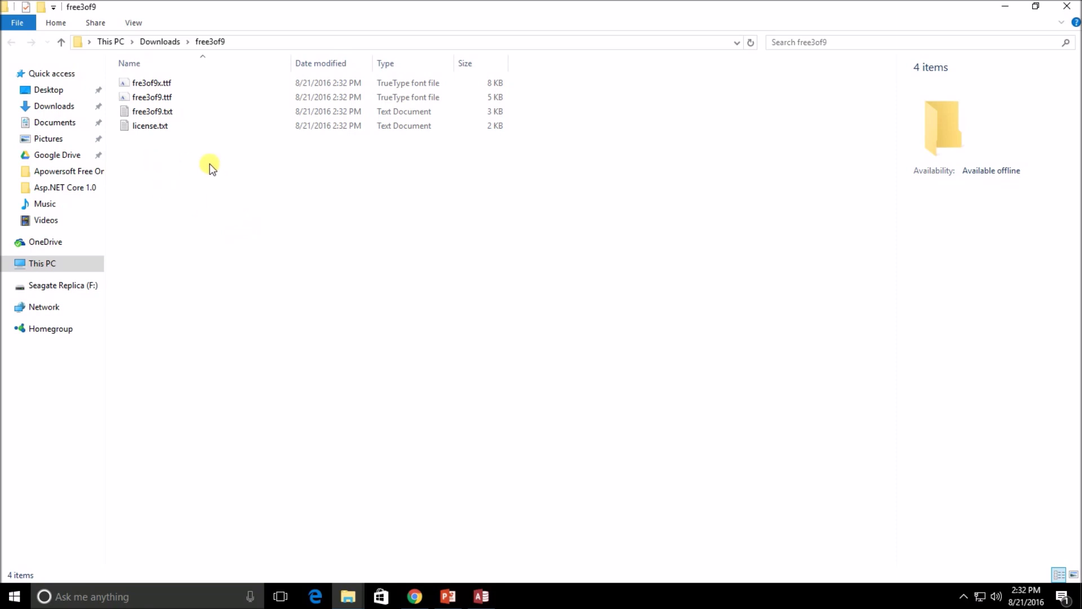
pyautogui.rightClick(162, 84)
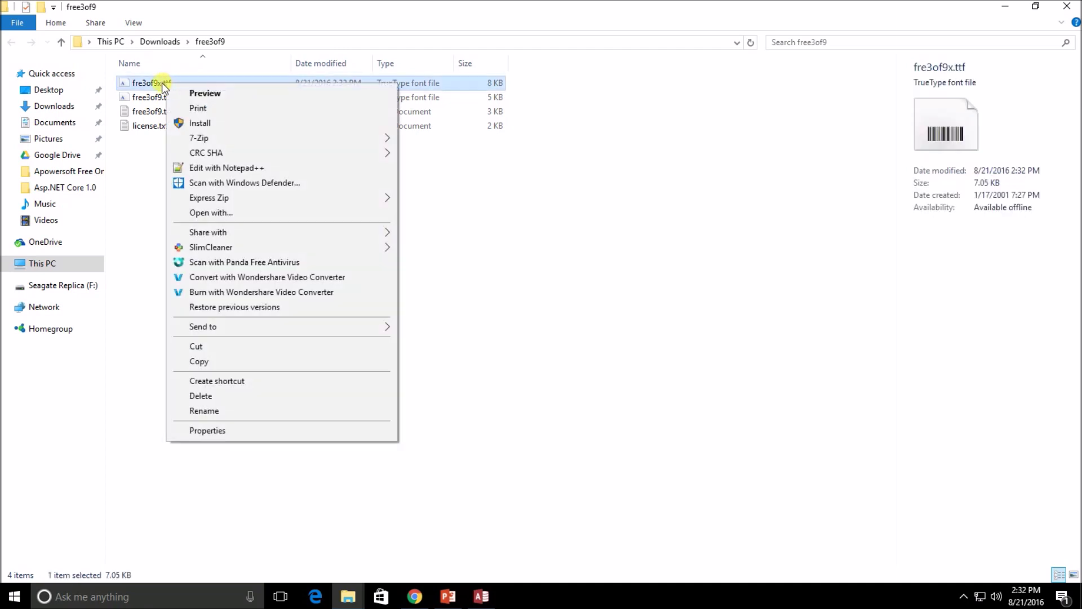
pyautogui.click(215, 124)
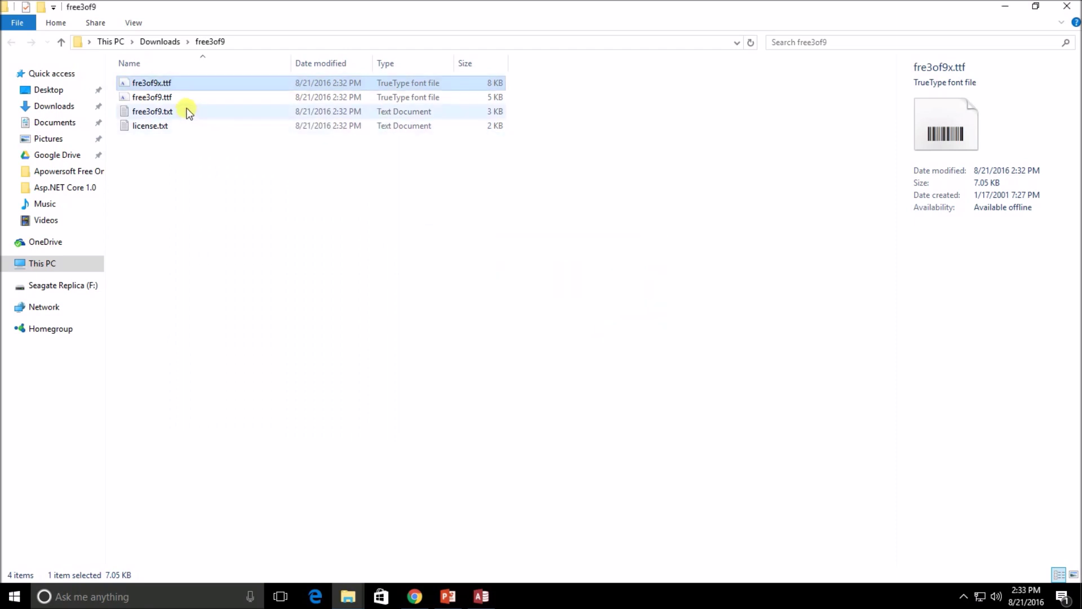
pyautogui.click(181, 97)
pyautogui.rightClick(182, 96)
pyautogui.click(214, 137)
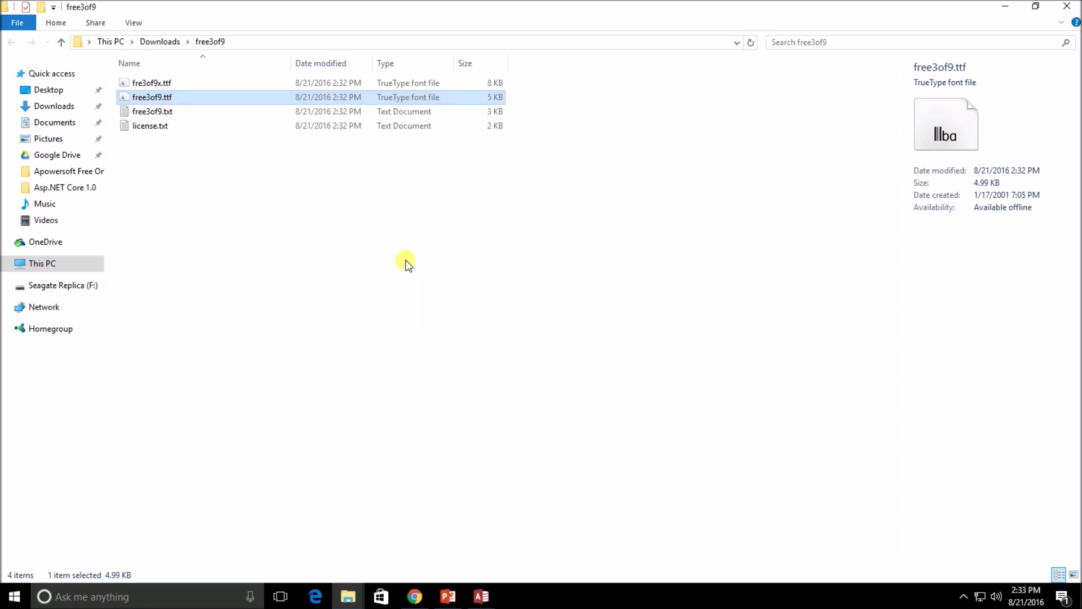
# Open the Windows Fonts control panel and locate the Free 3 of 9 family in the list of installed fonts
pyautogui.click(159, 602)
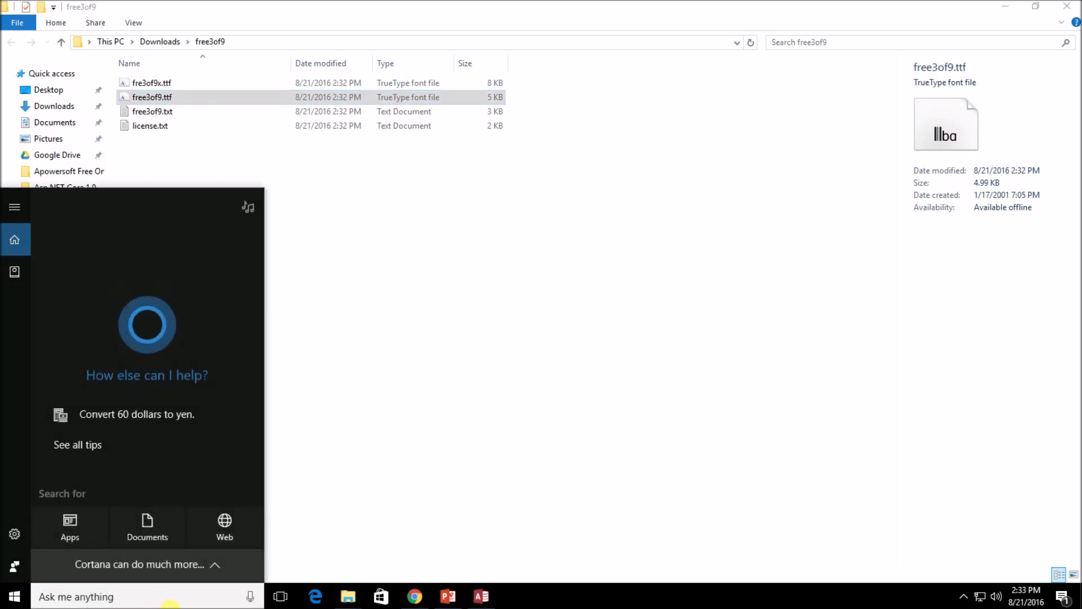
pyautogui.write('font')
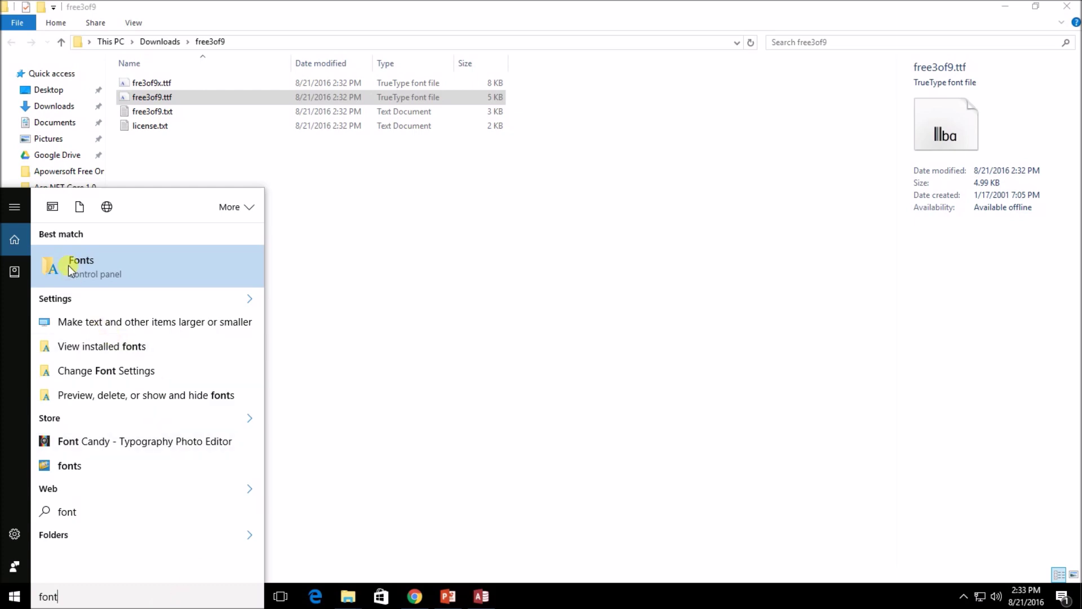
pyautogui.click(101, 262)
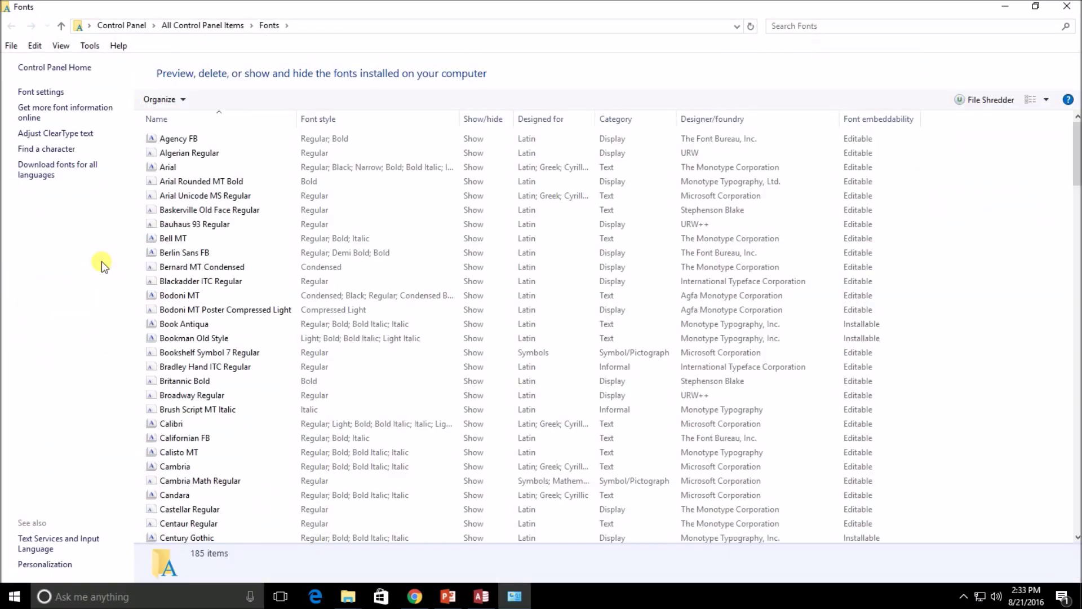
pyautogui.scroll(-6, 245, 363)
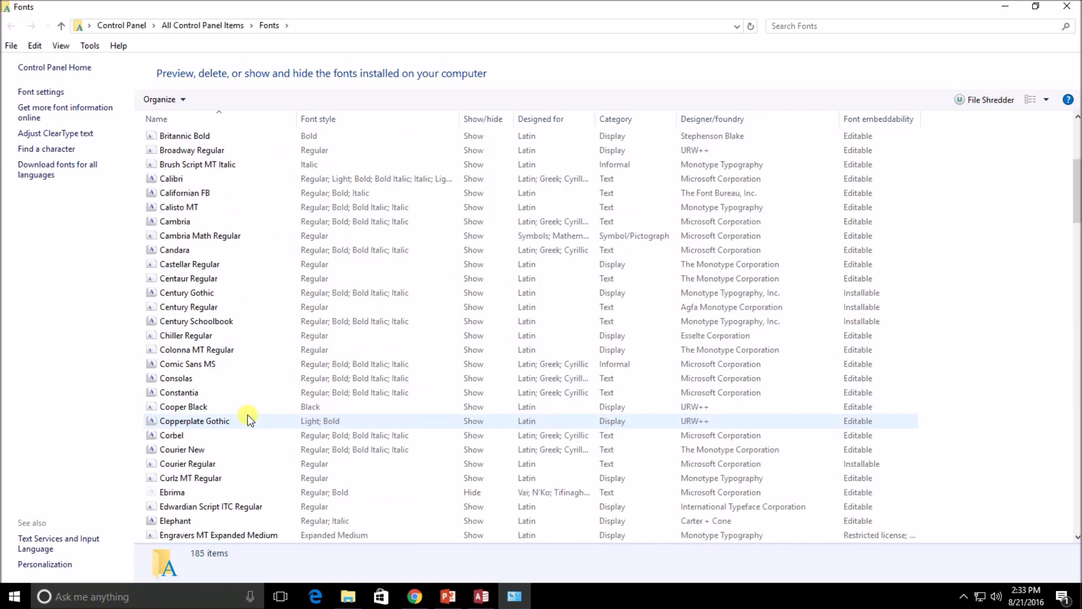
pyautogui.scroll(-5, 248, 415)
pyautogui.click(162, 439)
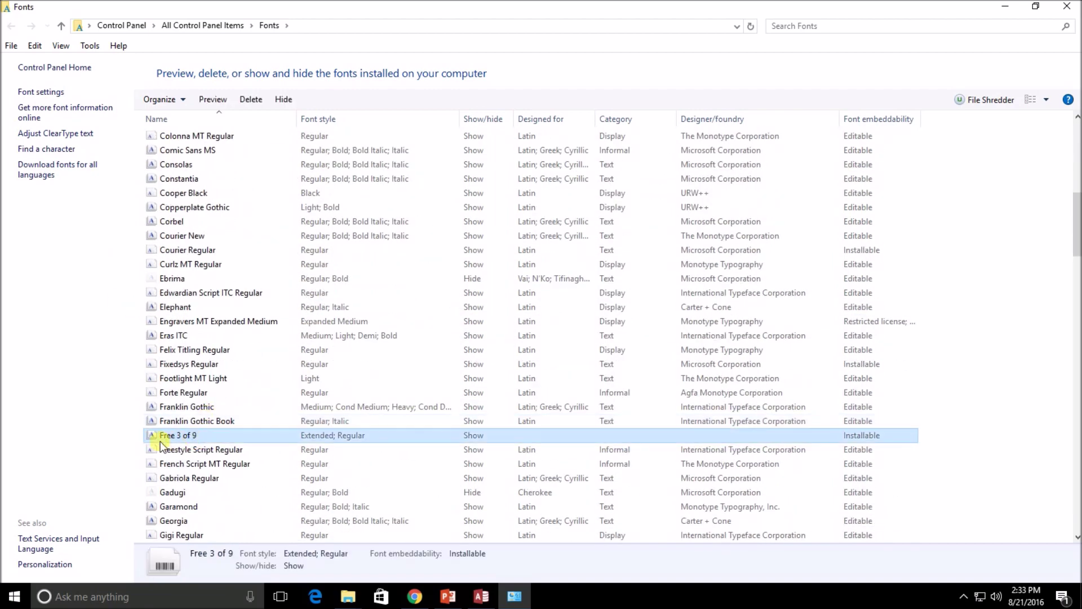
# Open the Free 3 of 9 font family, preview its Extended font, and close the preview
pyautogui.doubleClick(191, 436)
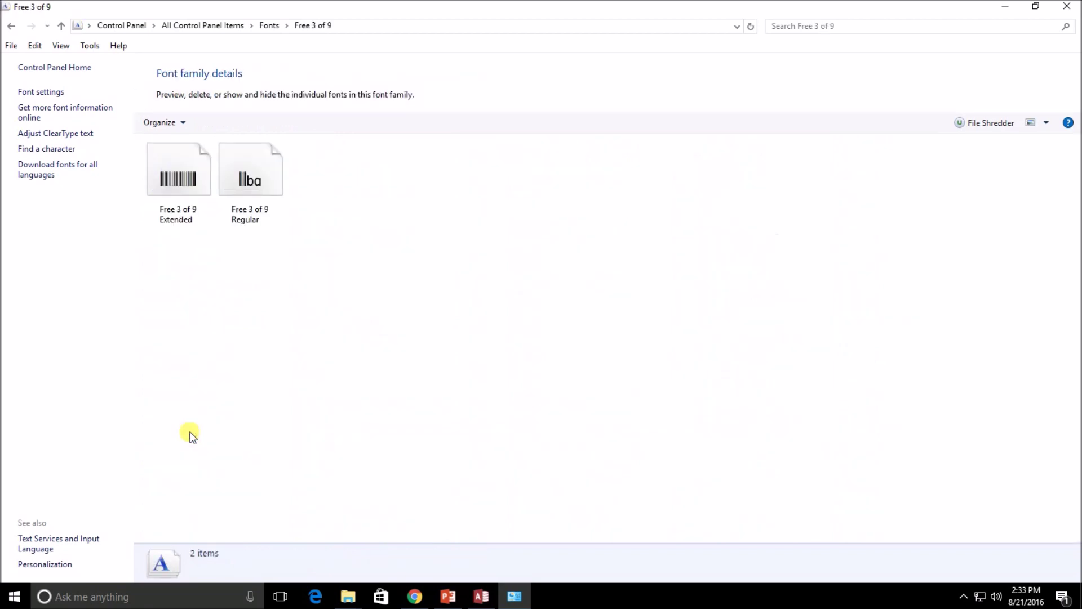
pyautogui.doubleClick(178, 181)
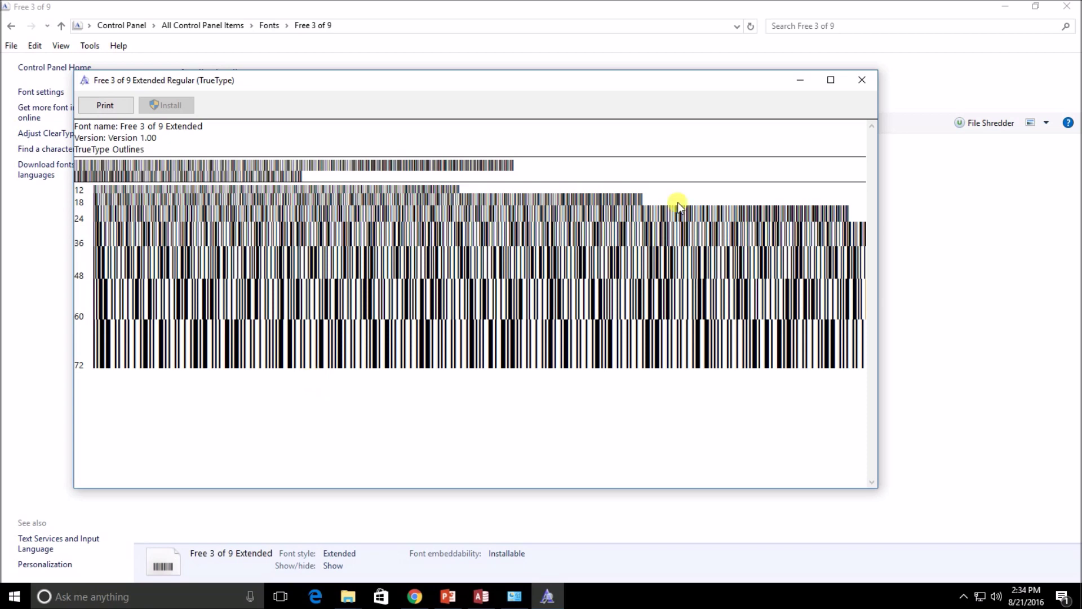
pyautogui.click(861, 80)
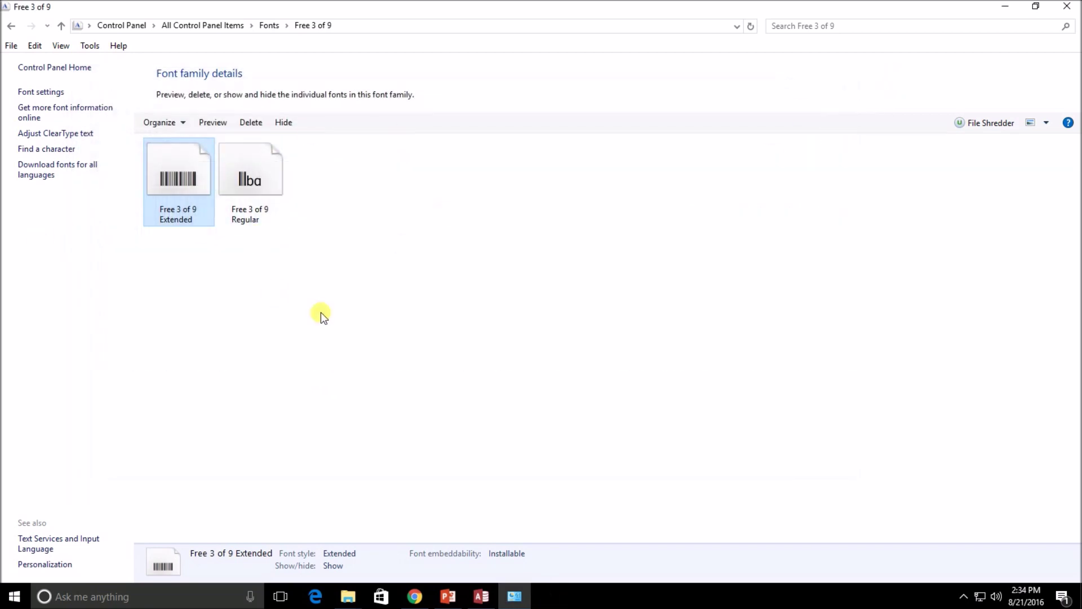
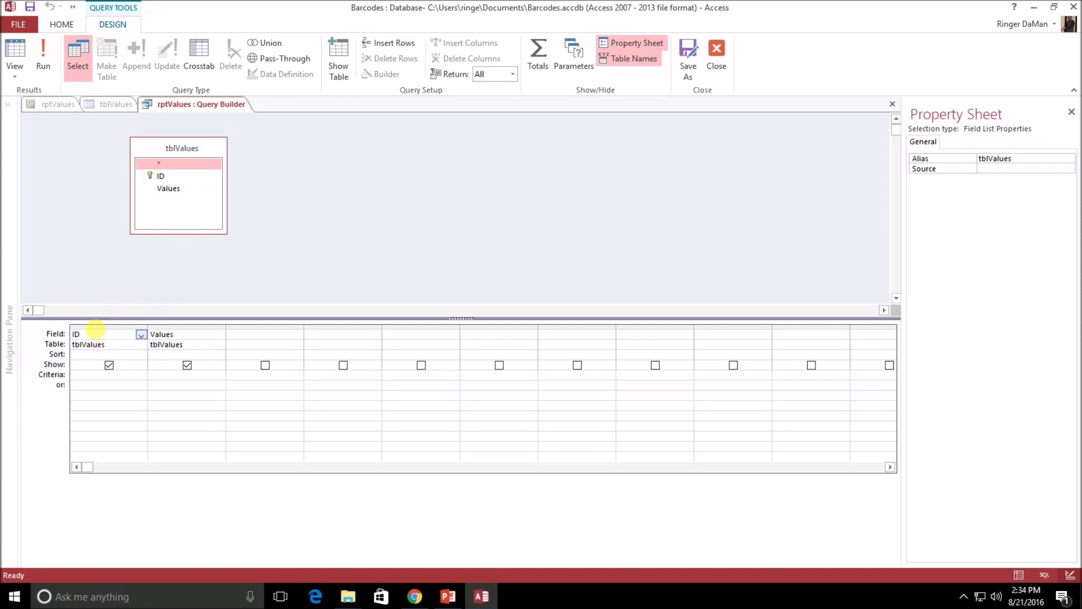
# Close the report's record source query, saving its changes, and add a text box to the Detail section of rptValues
pyautogui.click(716, 66)
pyautogui.click(489, 348)
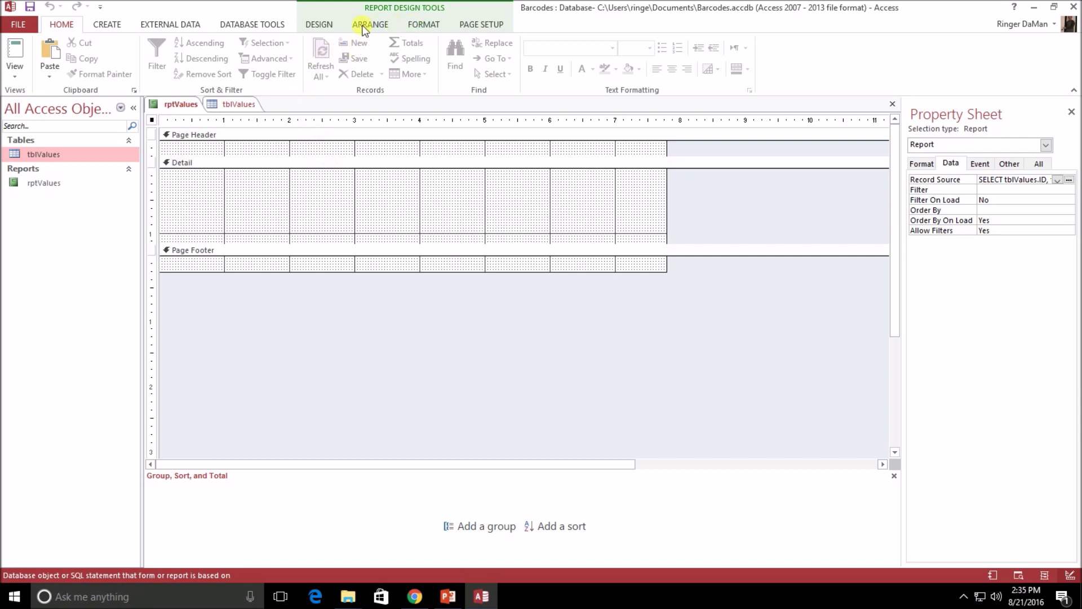
pyautogui.click(319, 24)
pyautogui.click(261, 59)
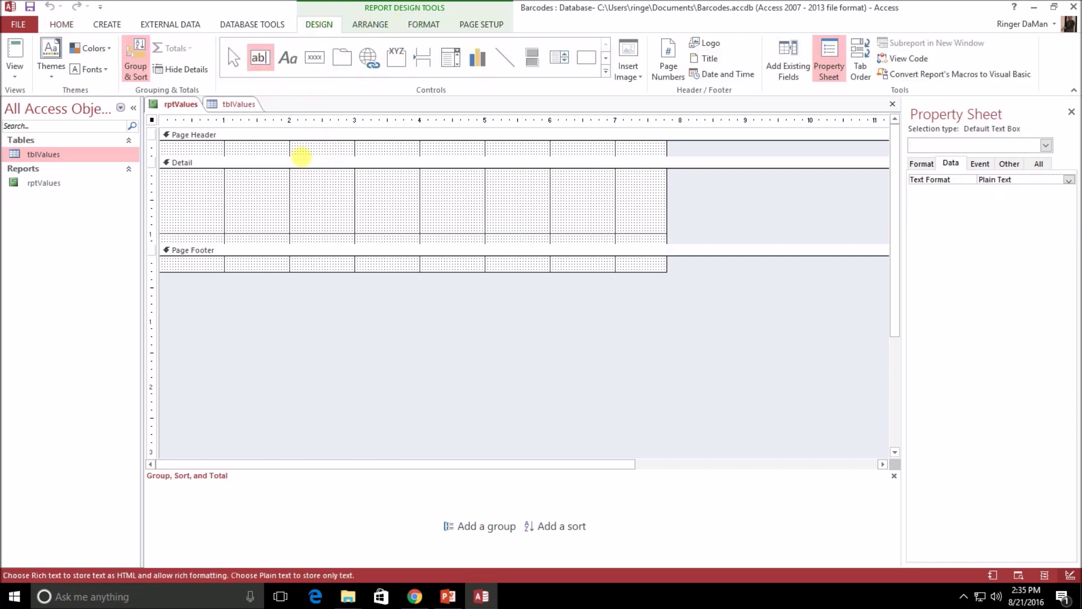
pyautogui.click(276, 176)
pyautogui.click(360, 204)
pyautogui.click(309, 188)
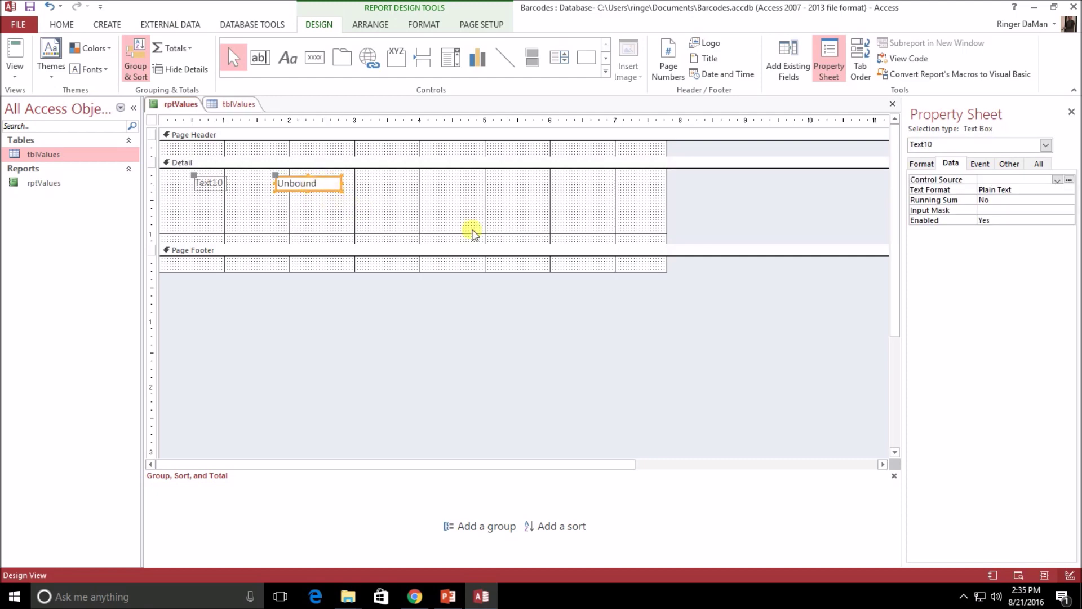
# Search the new text box's font choices for Free 3 of 9 and close Access, saving the report
pyautogui.click(424, 25)
pyautogui.click(177, 48)
pyautogui.scroll(-18, 224, 305)
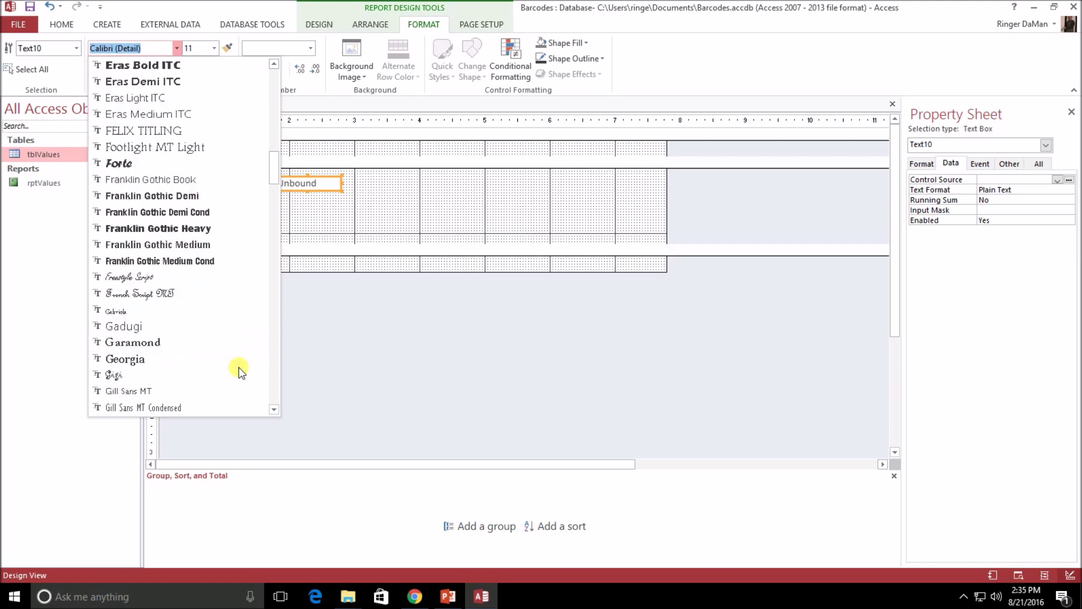
pyautogui.scroll(2, 231, 364)
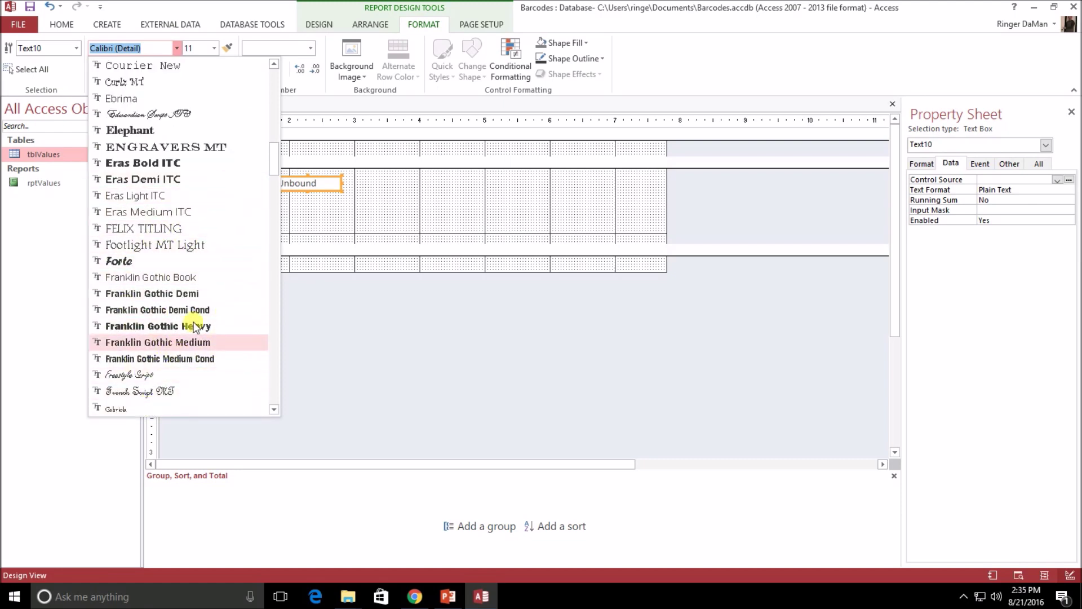
pyautogui.click(460, 315)
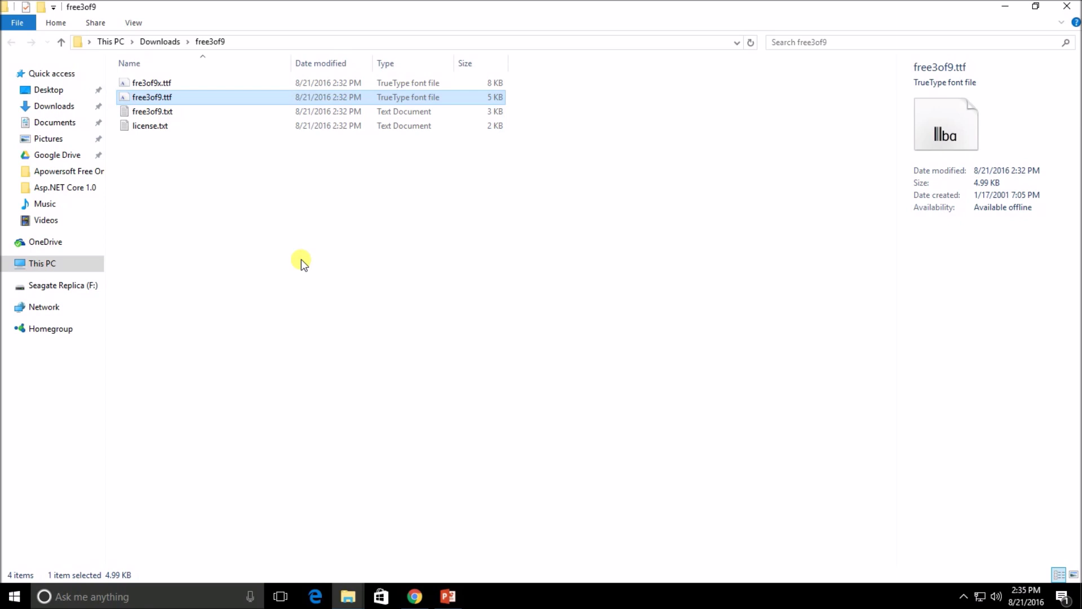
# Restart Access 2013, reopen the Barcodes database and open the rptValues report in Design View
pyautogui.click(160, 596)
pyautogui.write('ac')
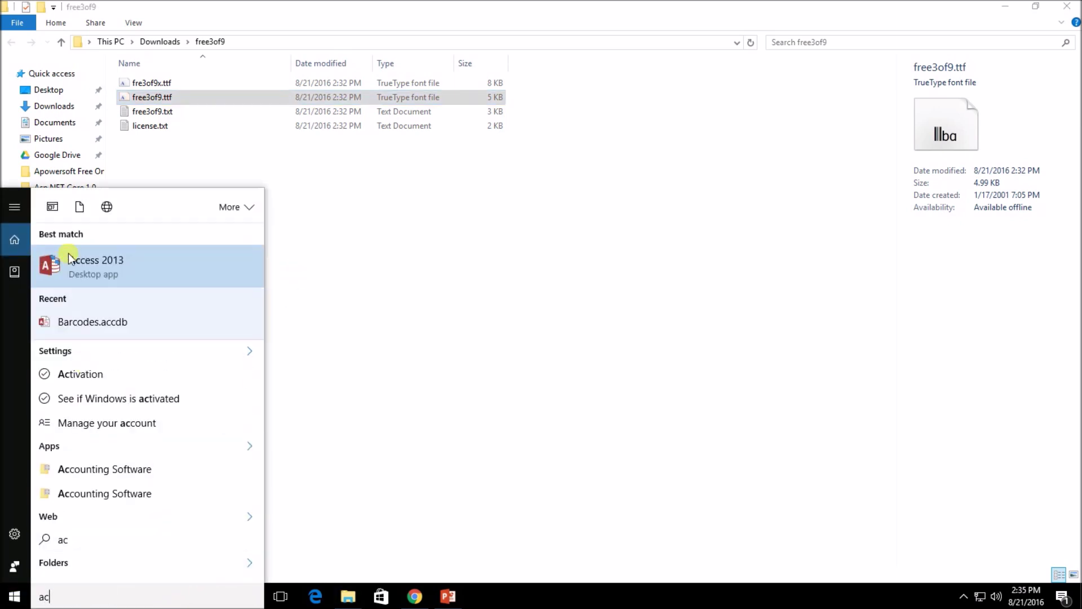
pyautogui.click(68, 263)
pyautogui.click(53, 114)
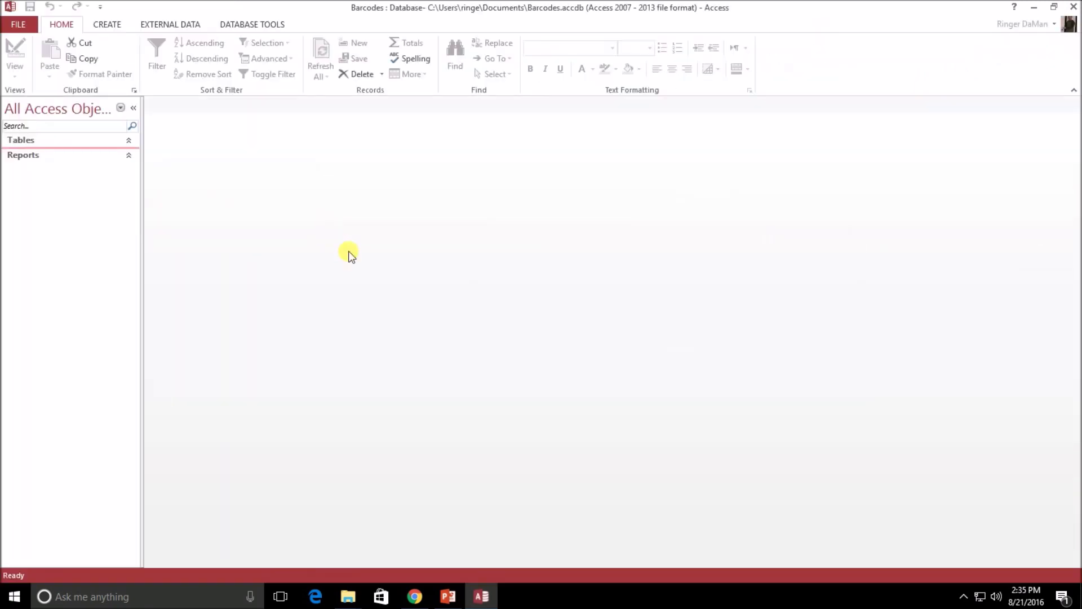
pyautogui.rightClick(58, 181)
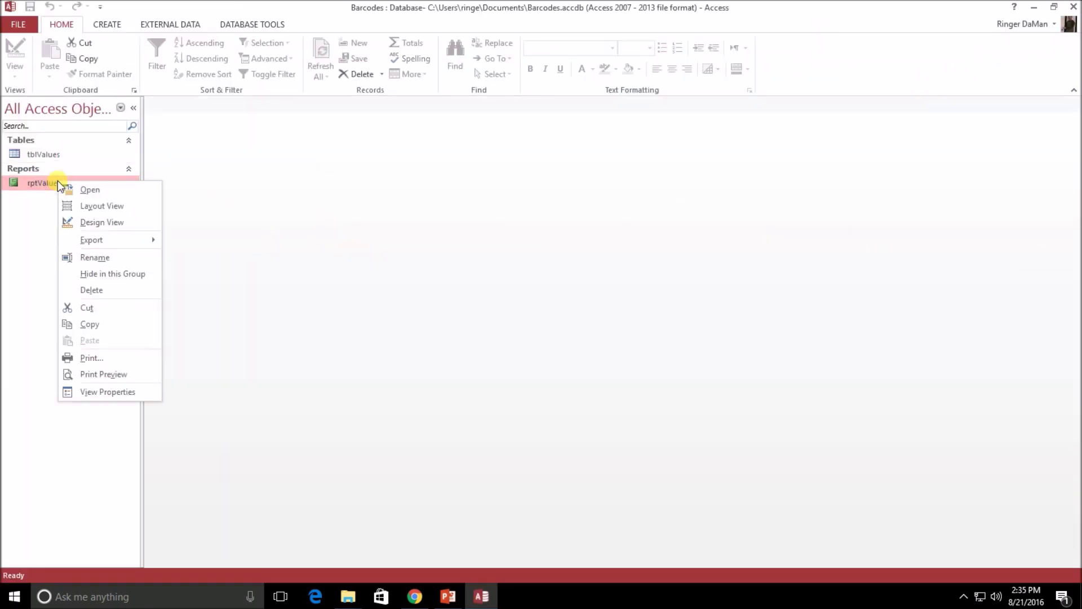
pyautogui.click(85, 221)
# Set the unbound text box's font to Free 3 of 9 Extended at size 48
pyautogui.click(288, 185)
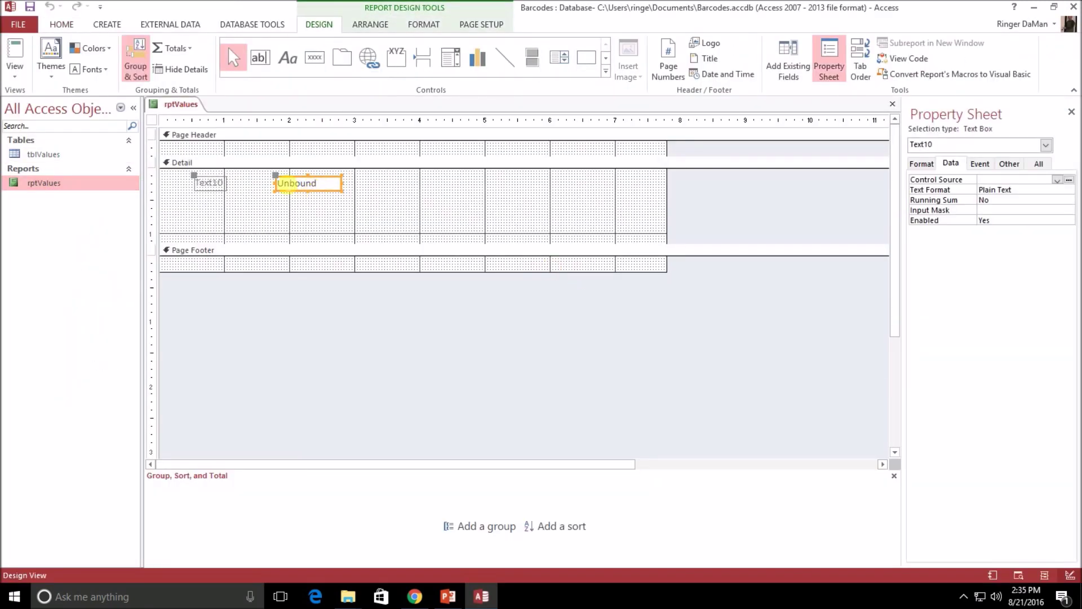
pyautogui.click(414, 23)
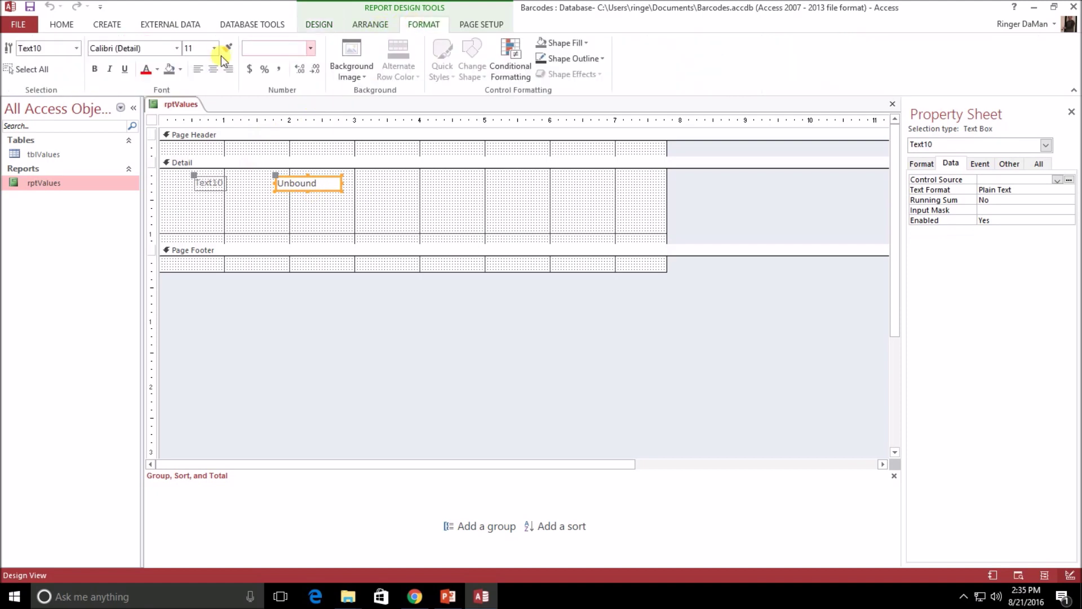
pyautogui.click(176, 48)
pyautogui.scroll(-10, 168, 224)
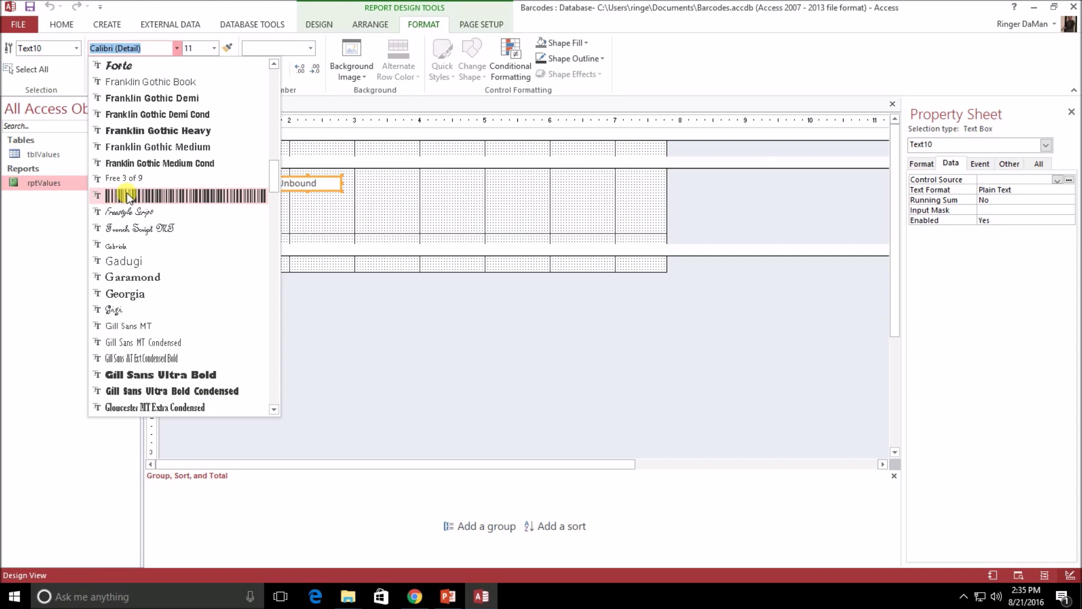
pyautogui.click(172, 197)
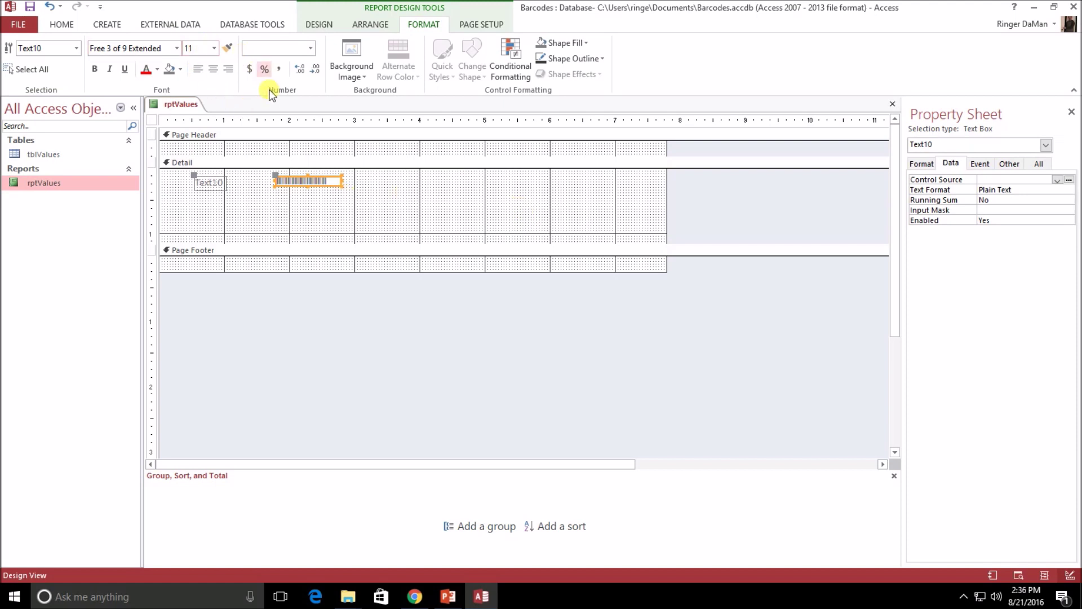
pyautogui.click(215, 48)
pyautogui.click(191, 244)
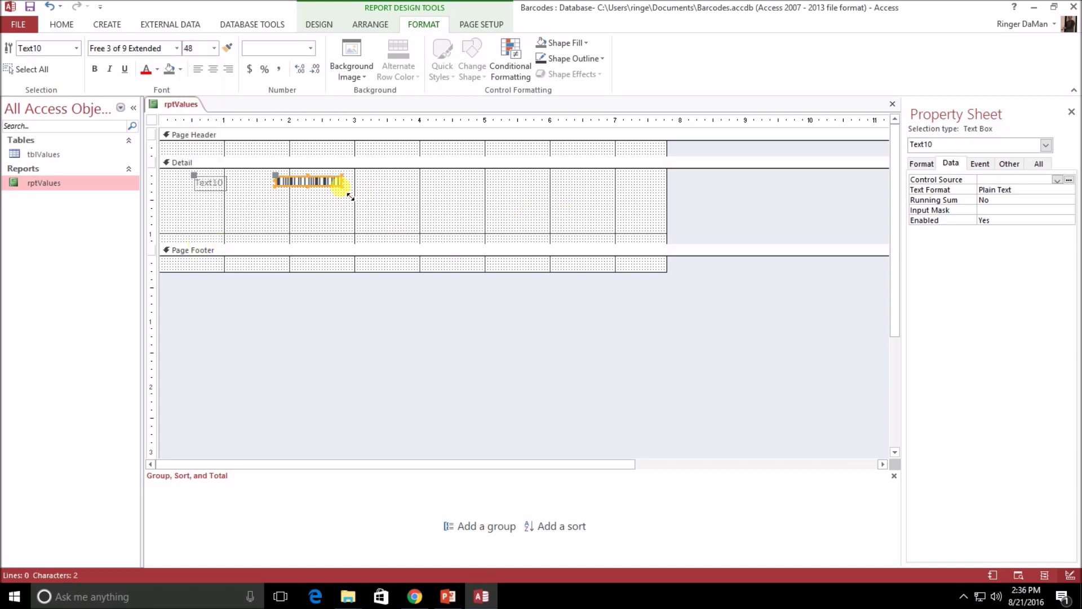
# Enlarge the barcode text box to about 5.96 by 0.53 inches and delete its attached label
pyautogui.moveTo(350, 195); pyautogui.dragTo(624, 203)
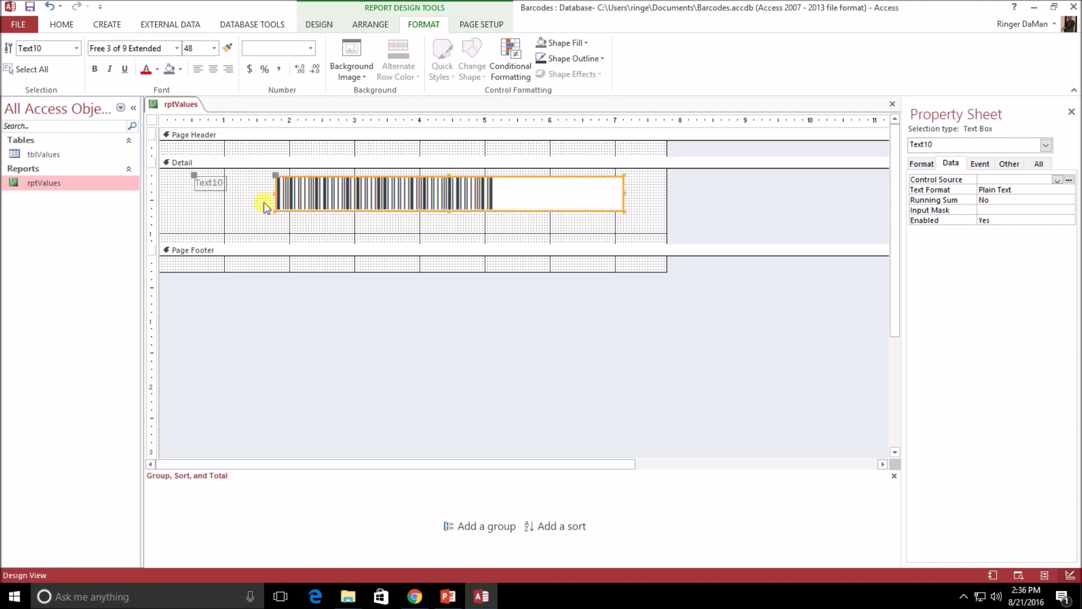
pyautogui.click(208, 182)
pyautogui.press('Delete')
pyautogui.click(304, 198)
pyautogui.moveTo(275, 195); pyautogui.dragTo(234, 195)
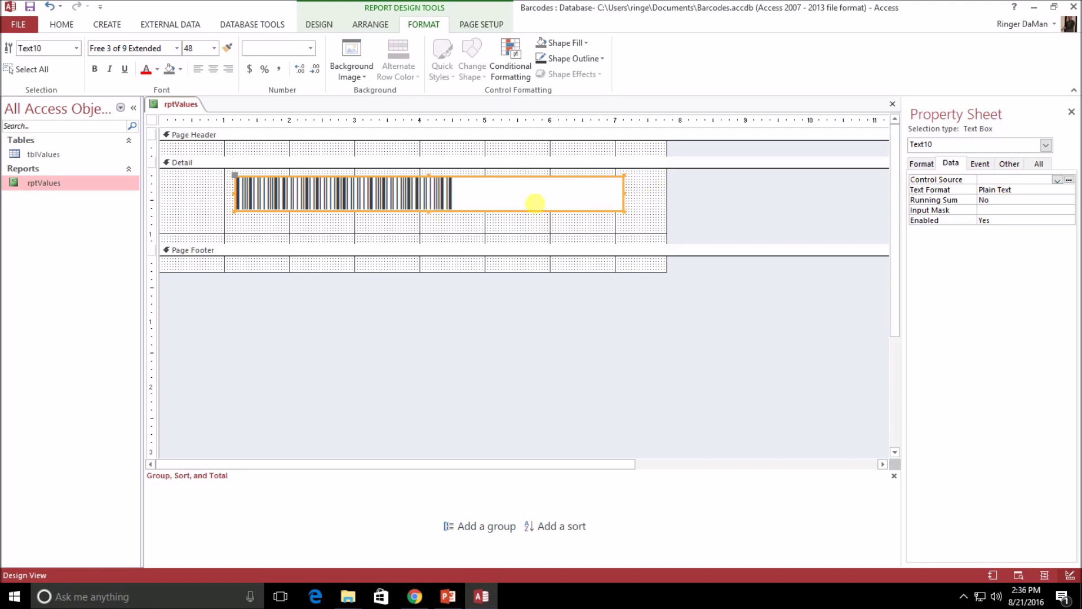
# Set the barcode text box's control source to Values, check the Values column in tblValues, and return to the report
pyautogui.click(1058, 179)
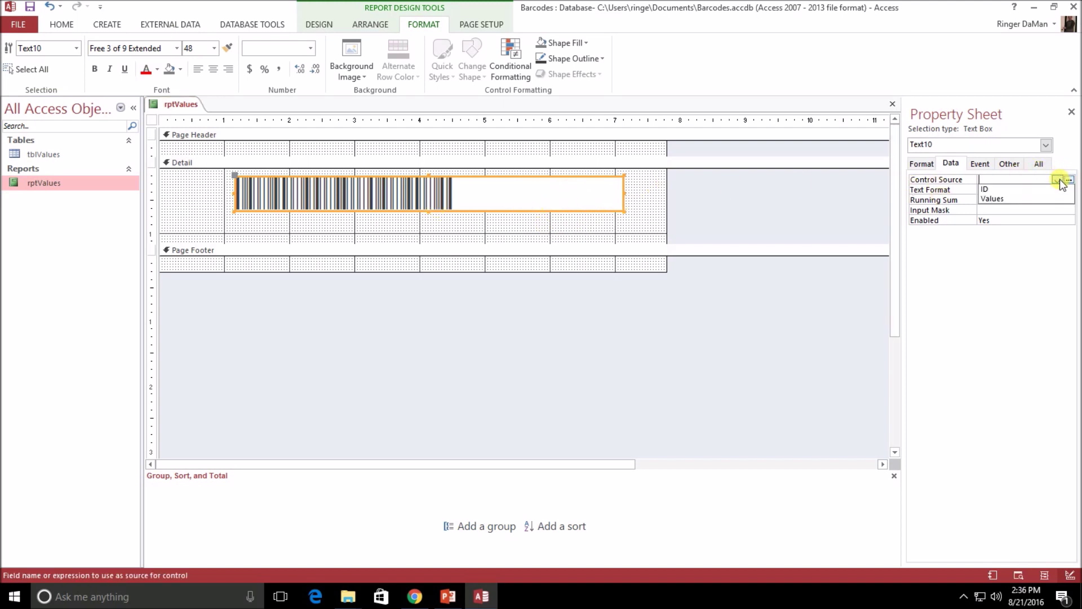
pyautogui.click(1016, 198)
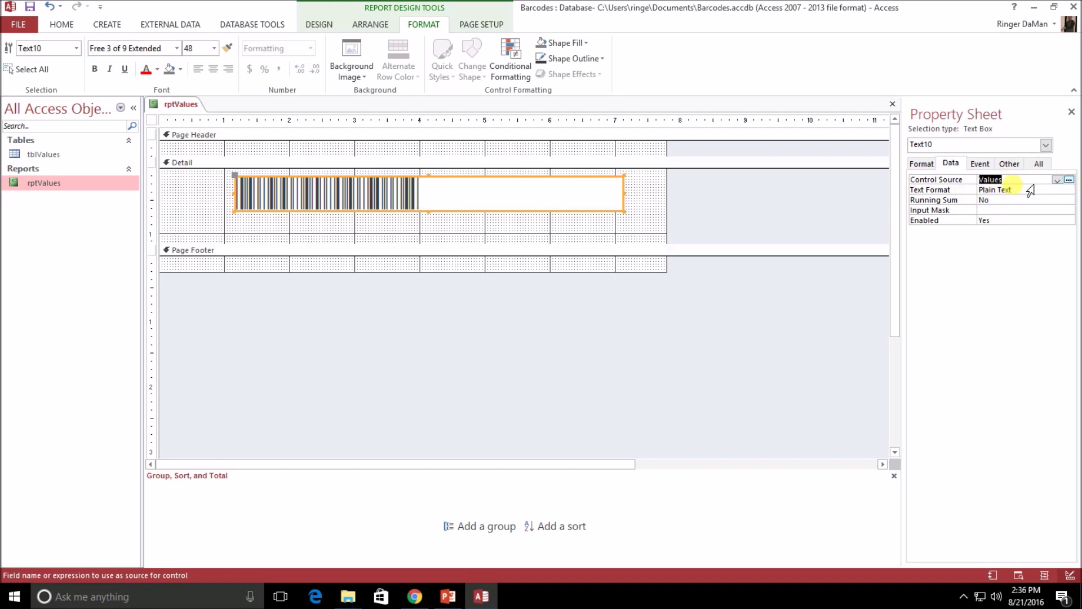
pyautogui.rightClick(77, 150)
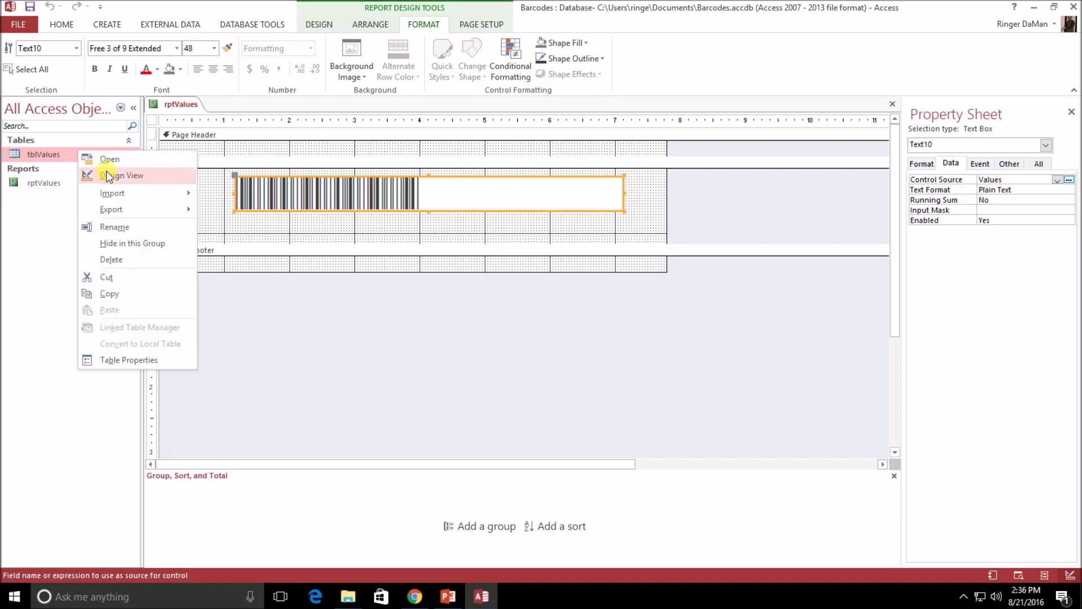
pyautogui.click(111, 160)
pyautogui.click(262, 120)
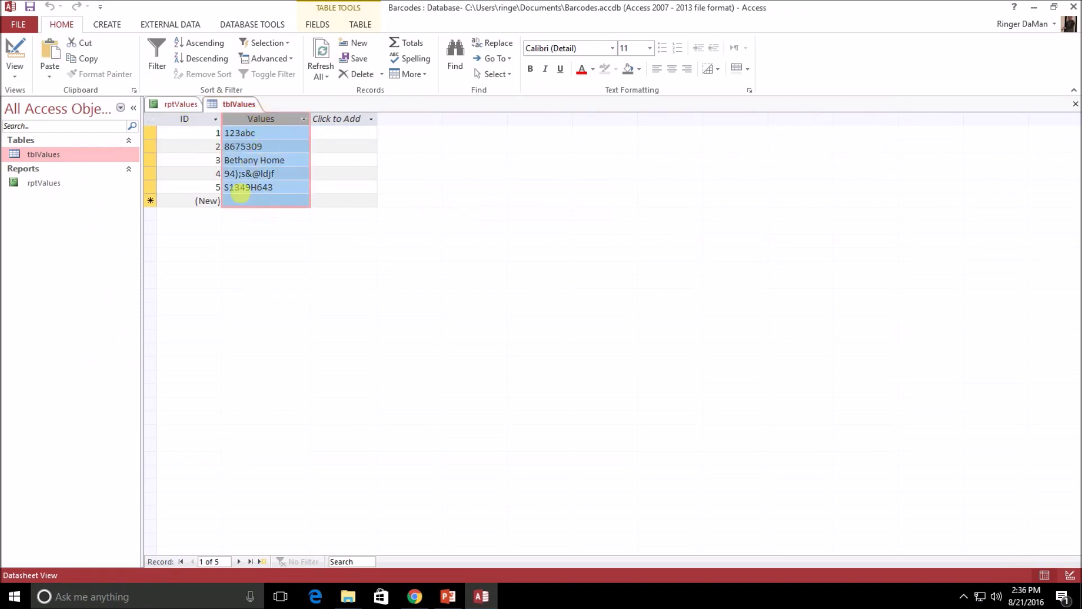
pyautogui.click(181, 105)
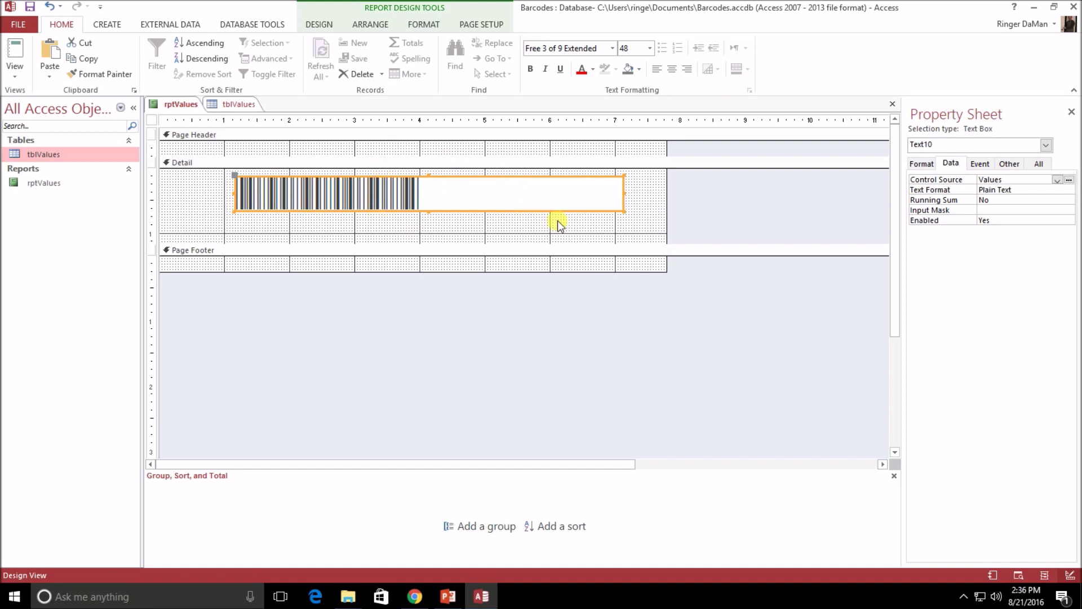
# Examine the barcodes in the report's Print Preview and return to Design View
pyautogui.click(15, 76)
pyautogui.click(62, 130)
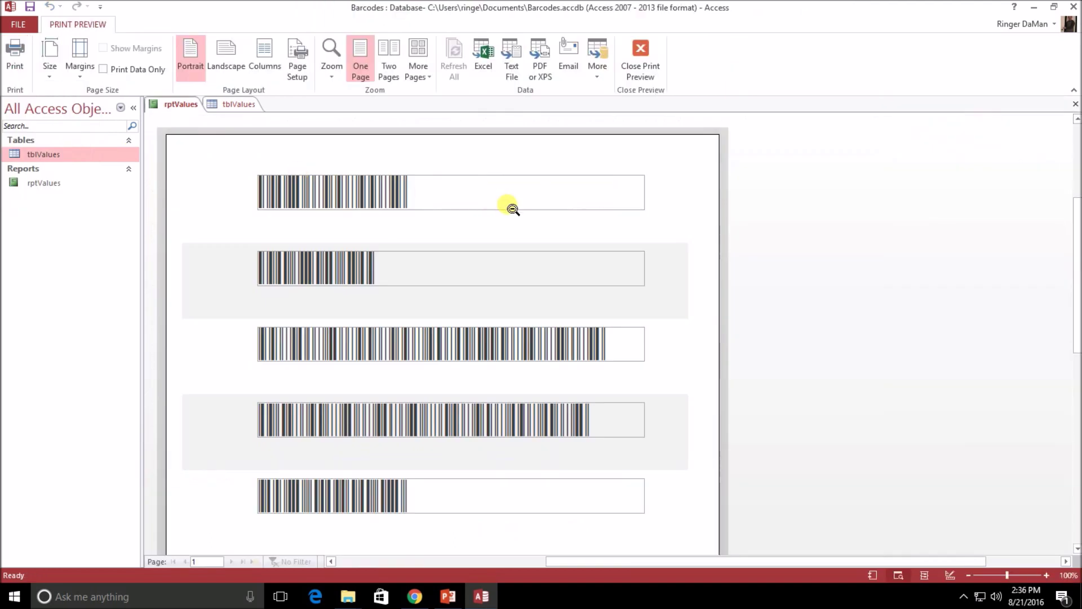
pyautogui.scroll(-3, 517, 310)
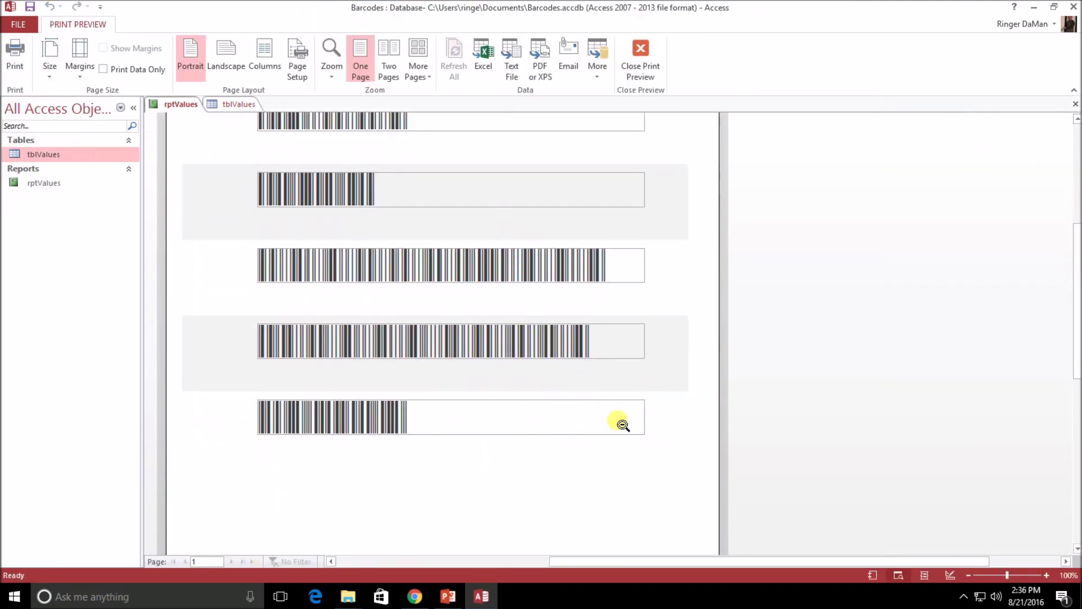
pyautogui.scroll(1, 609, 451)
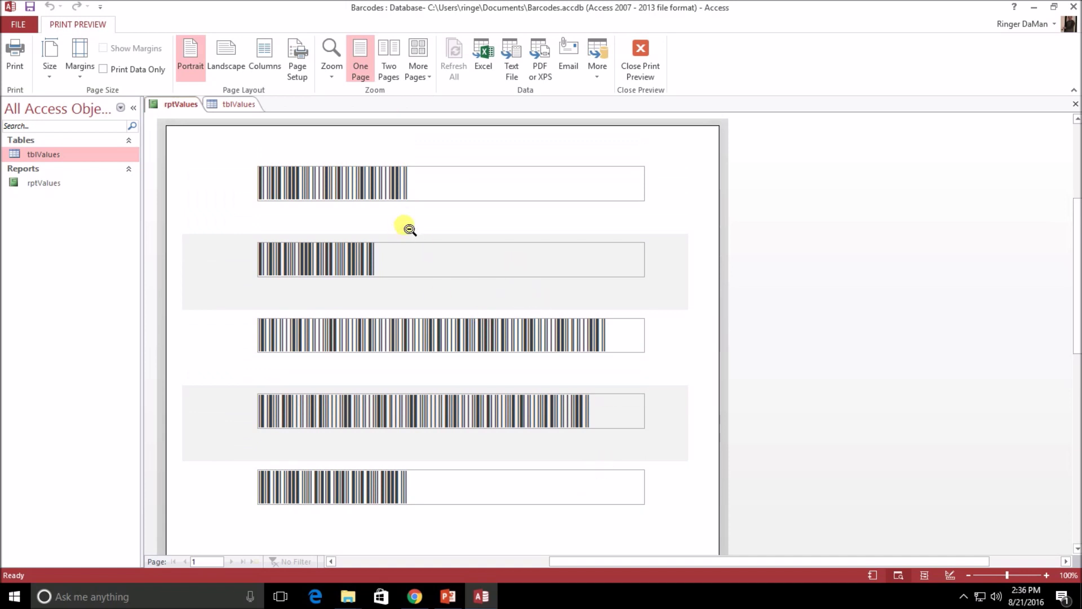
pyautogui.rightClick(176, 106)
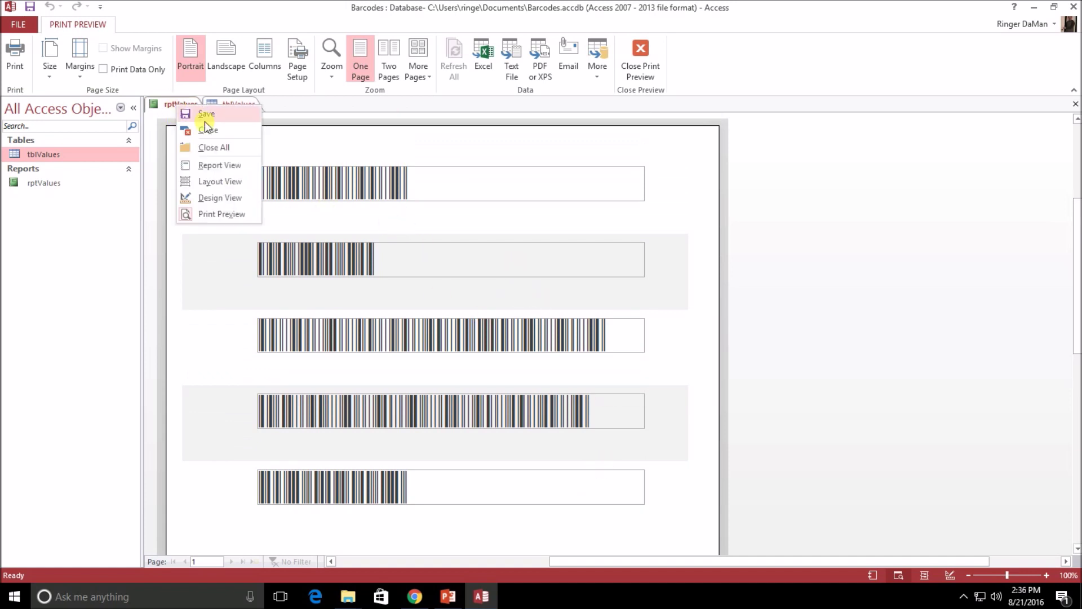
pyautogui.click(217, 197)
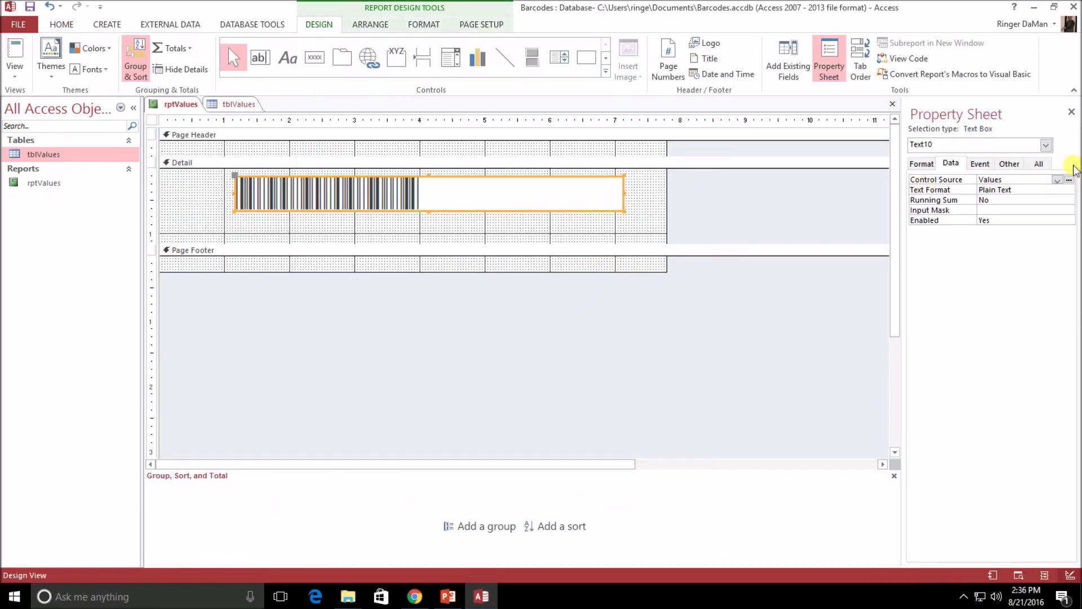
# Set both the Back Style and the Border Style of the barcode text box to Transparent
pyautogui.click(922, 164)
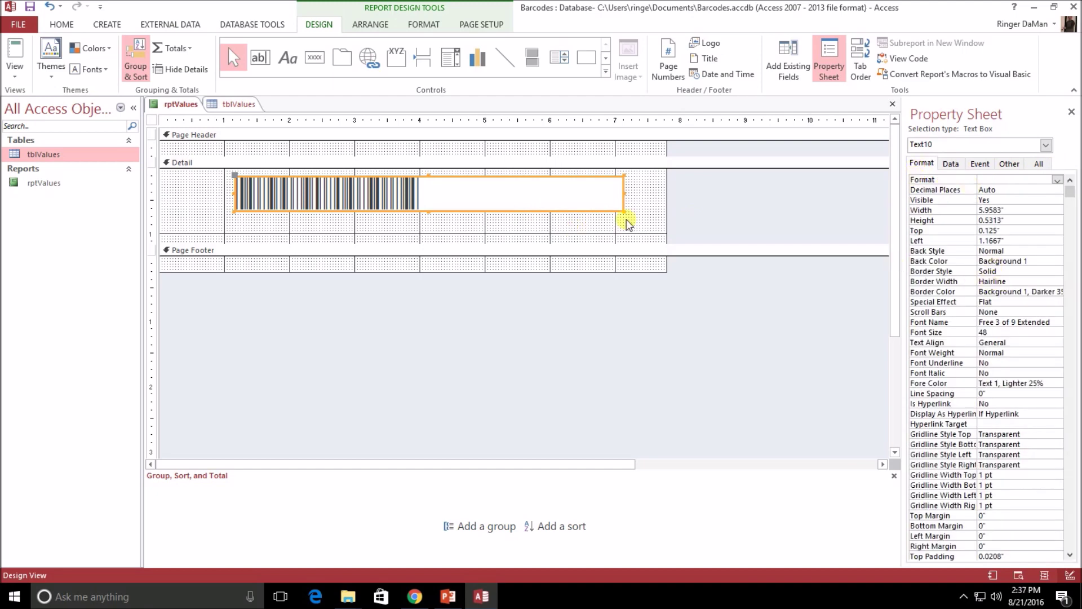
pyautogui.scroll(-2, 1022, 410)
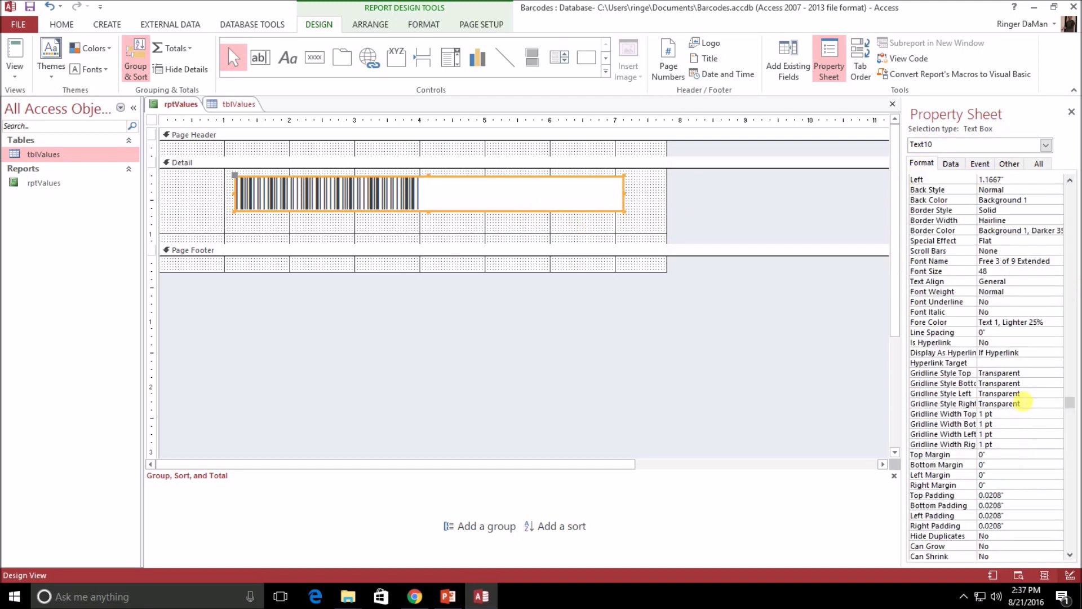
pyautogui.scroll(2, 1021, 403)
pyautogui.click(1028, 251)
pyautogui.click(1058, 252)
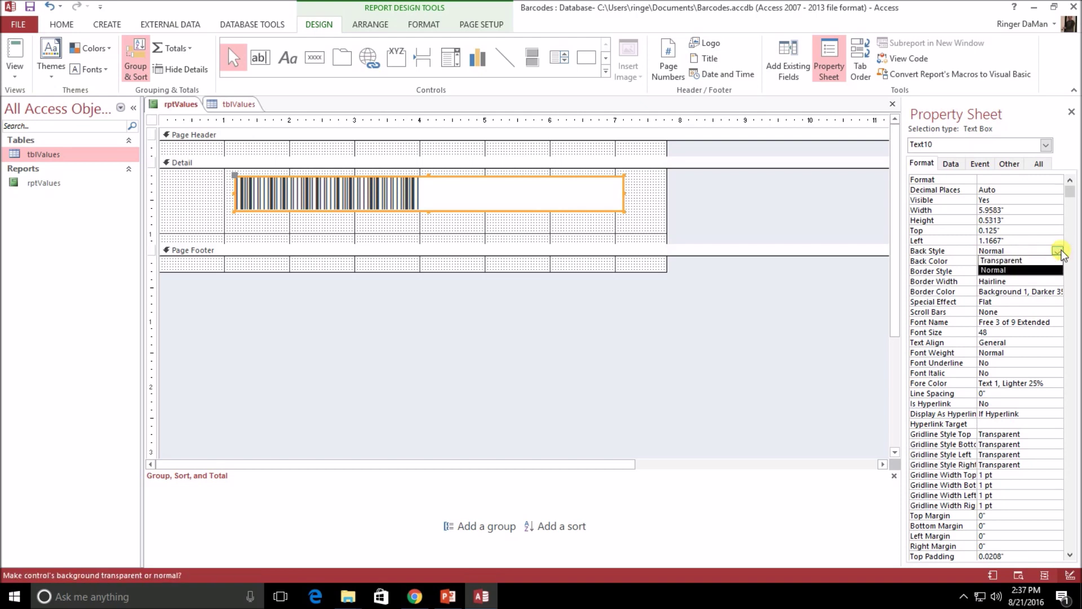
pyautogui.click(1032, 260)
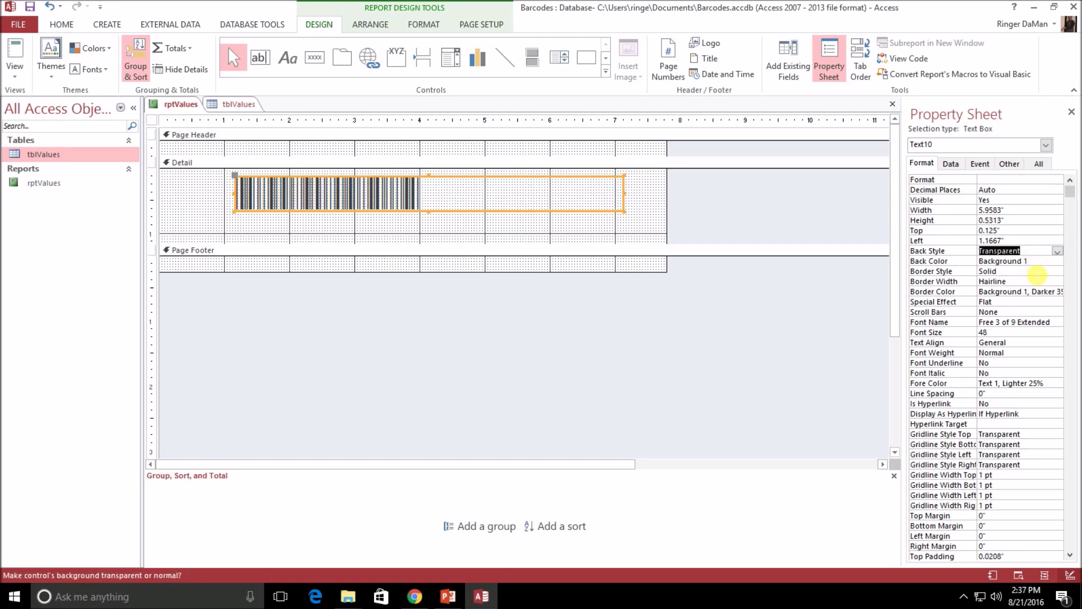
pyautogui.click(1023, 273)
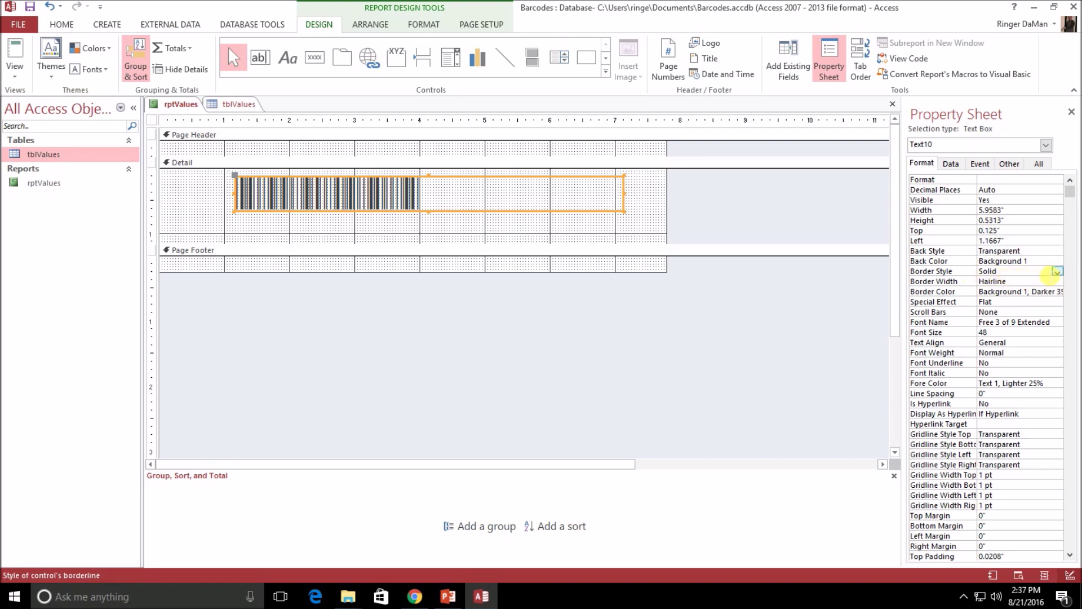
pyautogui.click(1057, 273)
pyautogui.click(1023, 282)
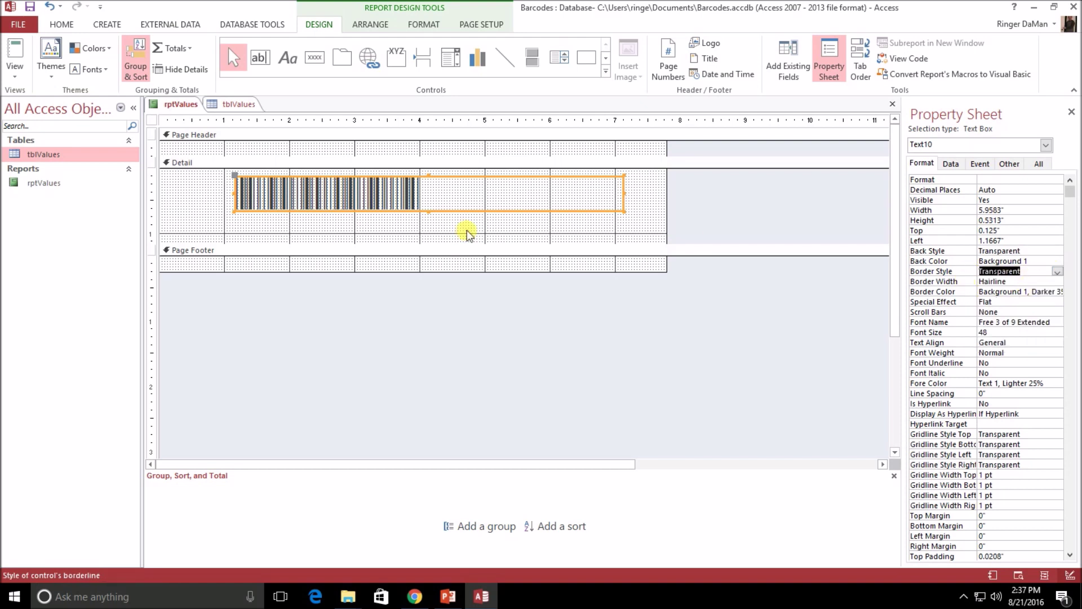
# Display rptValues in Print Preview again and examine the barcodes' background and borders
pyautogui.click(15, 72)
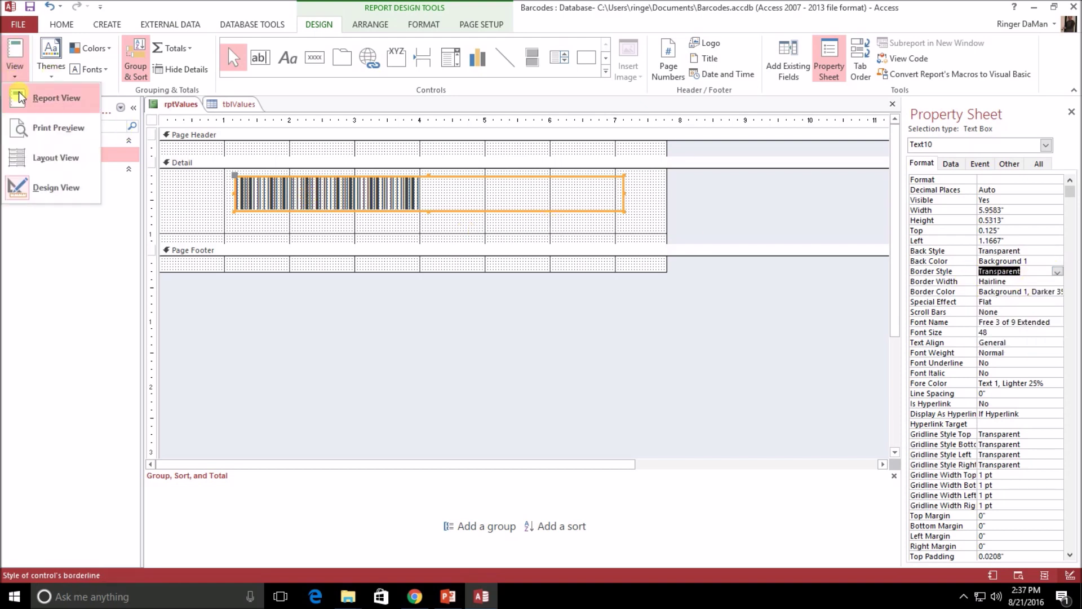
pyautogui.click(36, 126)
pyautogui.scroll(-1, 316, 467)
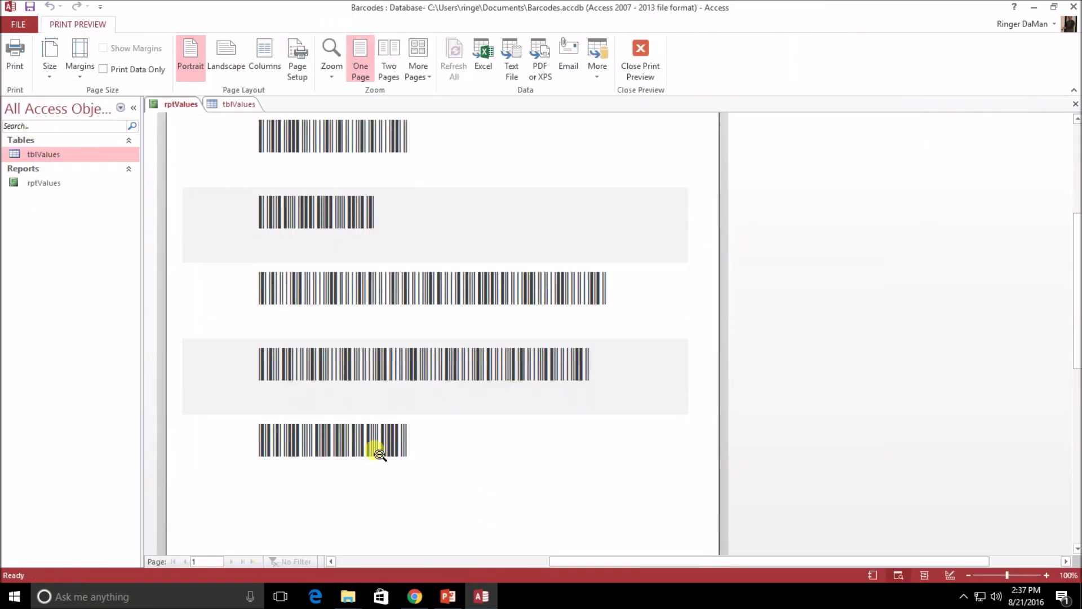
pyautogui.scroll(1, 493, 355)
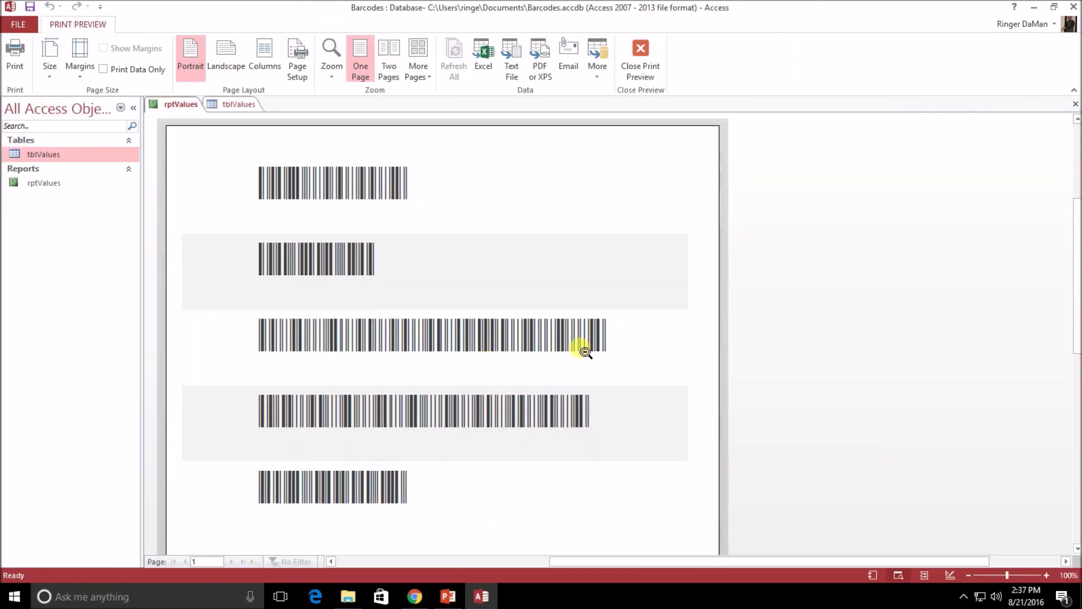
# Return rptValues to Design View and set both Can Grow and Can Shrink of the barcode text box to Yes
pyautogui.rightClick(171, 103)
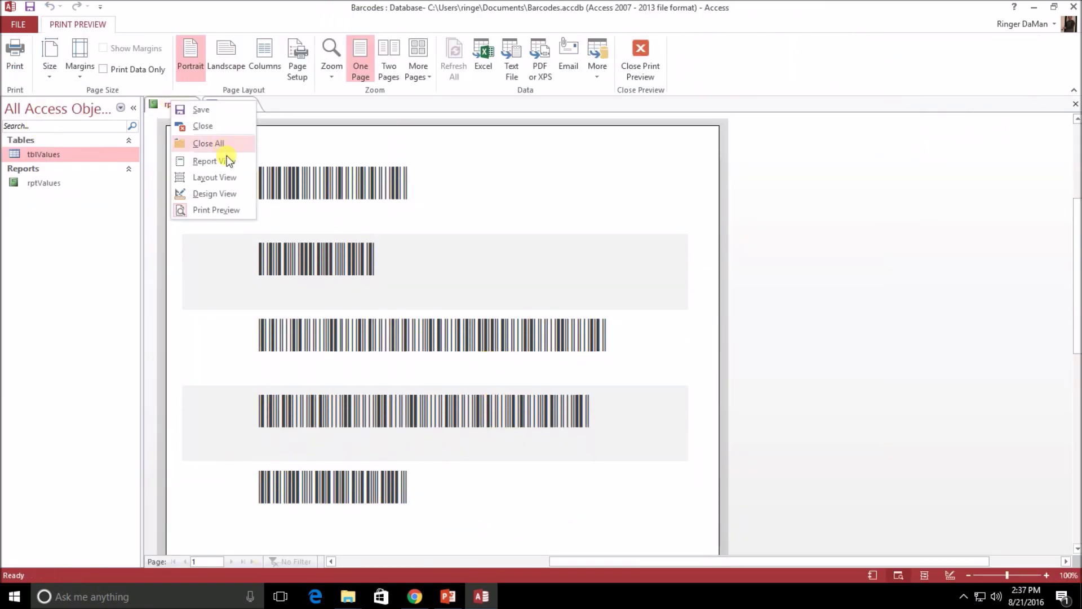
pyautogui.click(230, 194)
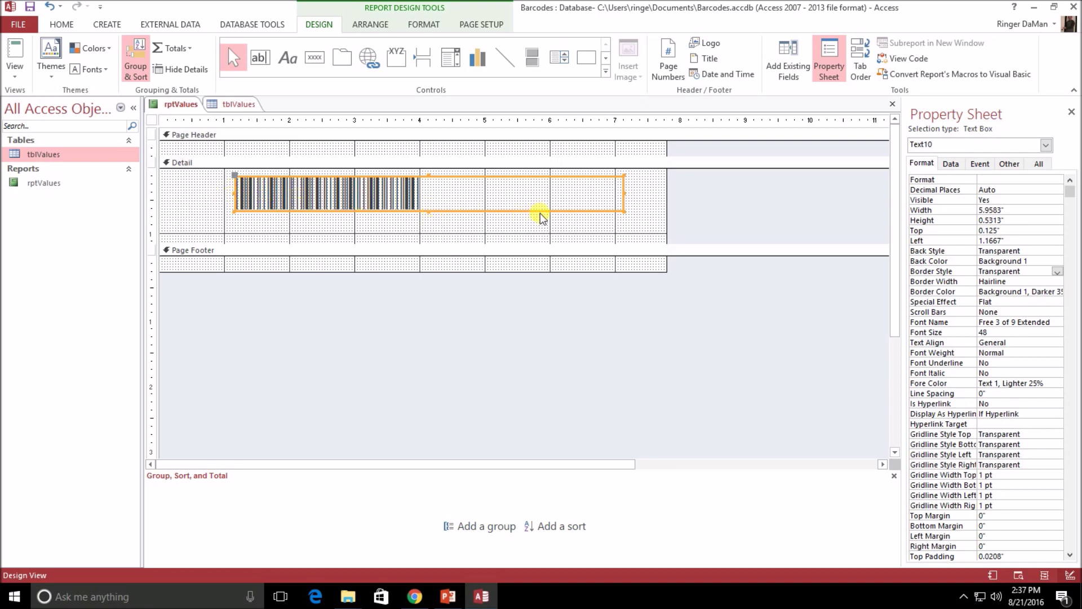
pyautogui.scroll(-3, 995, 477)
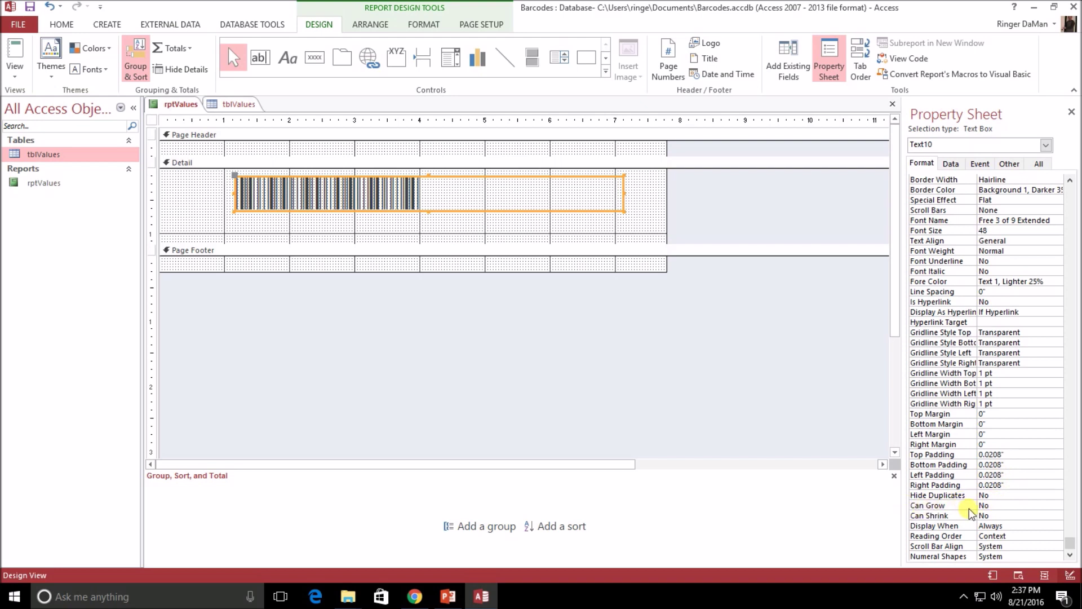
pyautogui.click(1051, 507)
pyautogui.click(1057, 505)
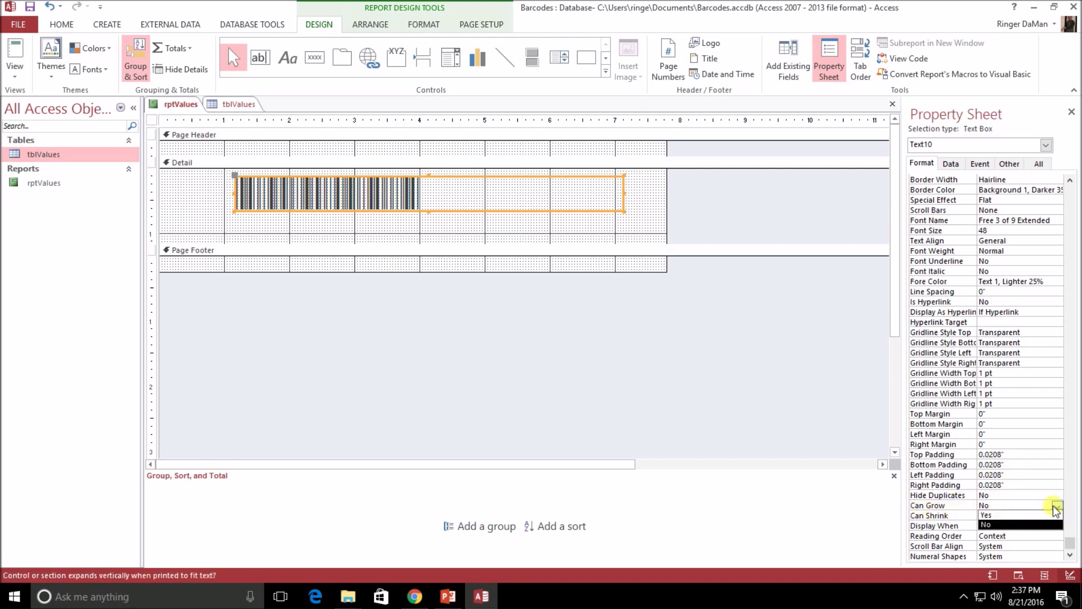
pyautogui.click(1049, 515)
pyautogui.click(1055, 516)
pyautogui.click(1057, 516)
pyautogui.click(1009, 526)
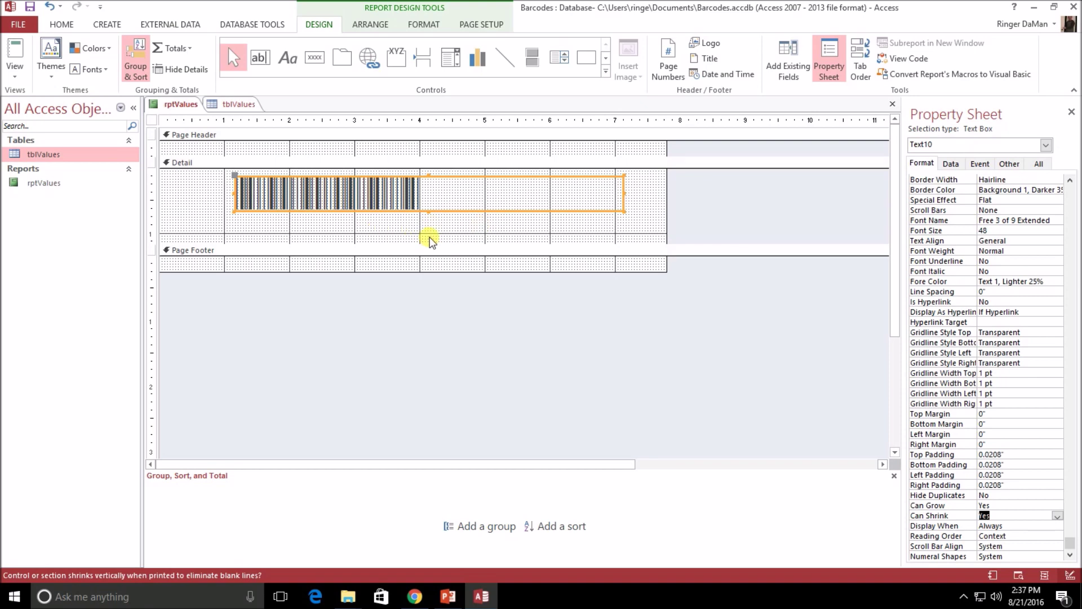
# Add a text box below the barcode, caption its label "Value:", and widen the box to match the barcode's width
pyautogui.click(265, 60)
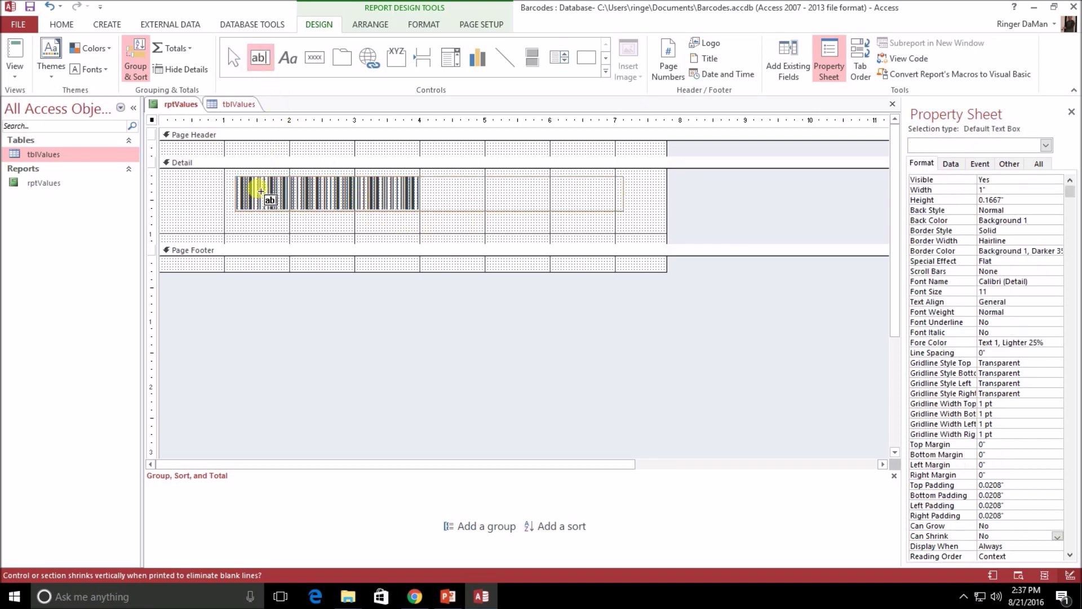
pyautogui.click(237, 218)
pyautogui.moveTo(172, 223); pyautogui.dragTo(187, 221)
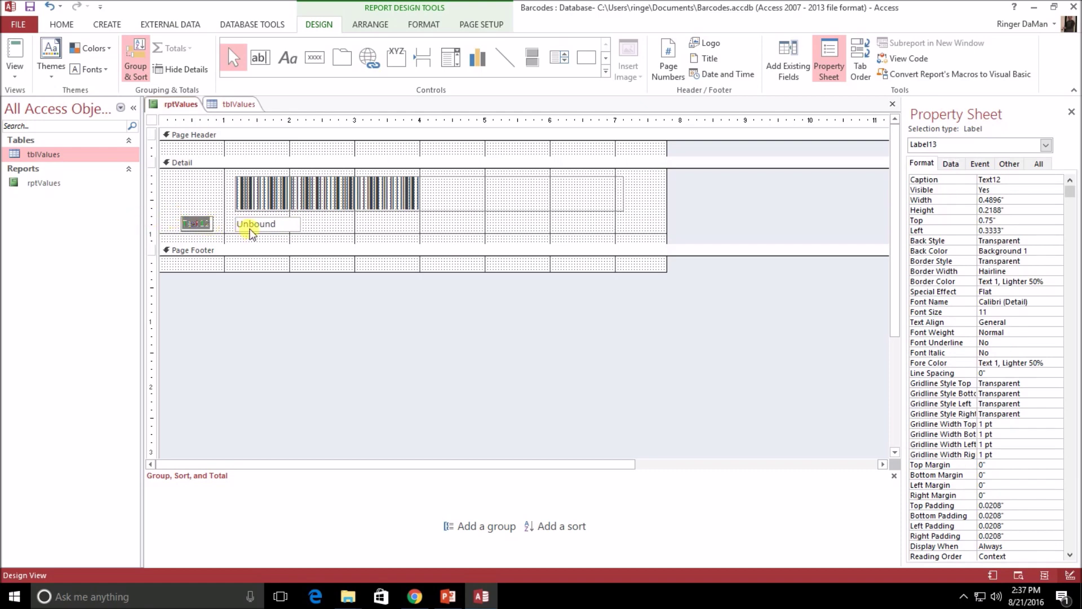
pyautogui.write('Value:')
pyautogui.click(292, 221)
pyautogui.moveTo(312, 233); pyautogui.dragTo(627, 232)
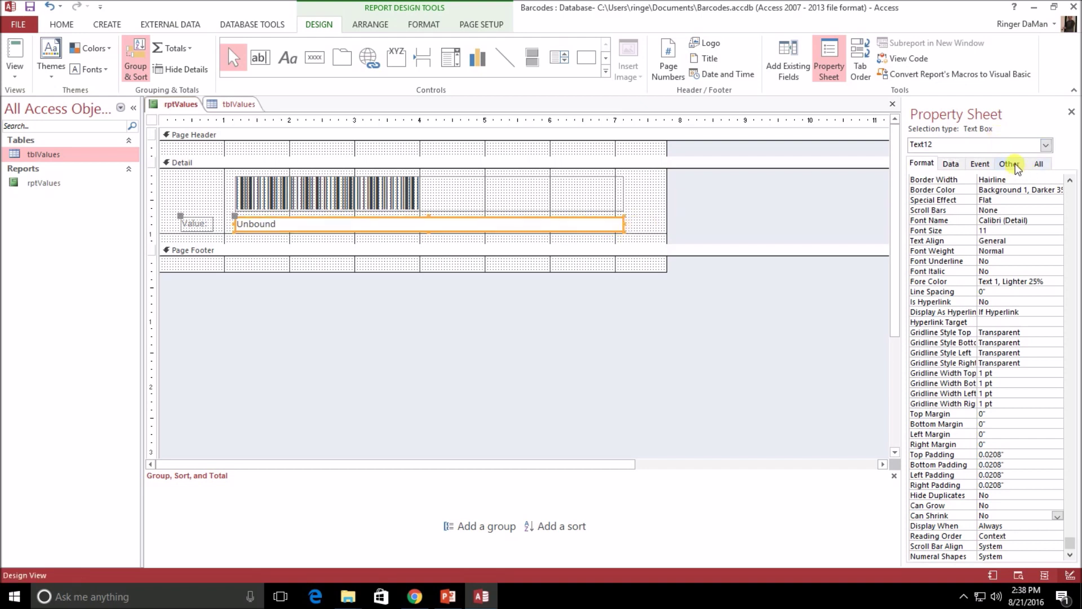
# Set the control source of the new text box below the barcode to Values
pyautogui.click(955, 163)
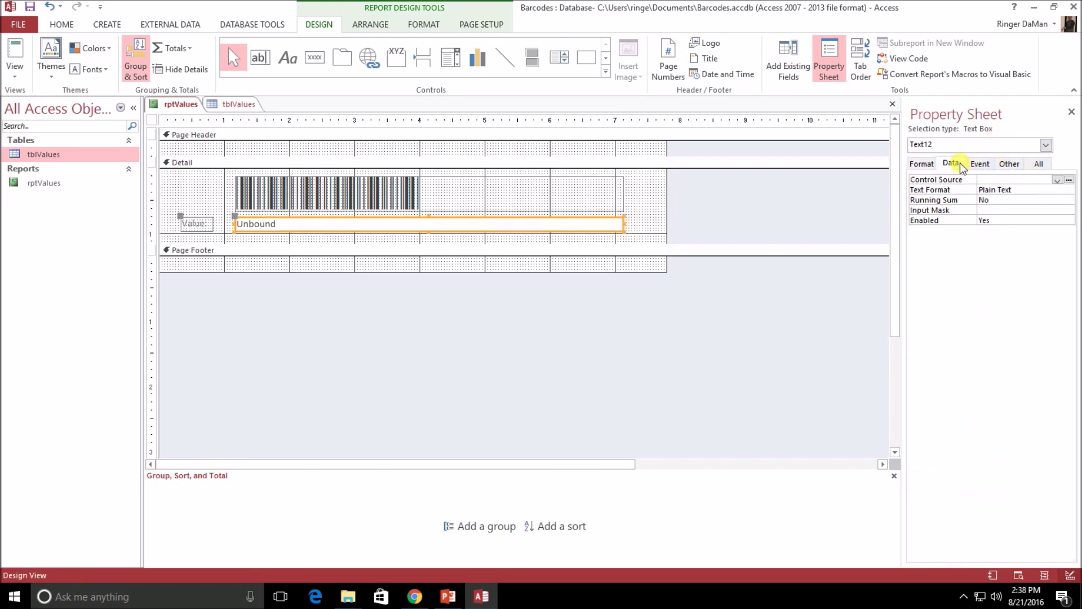
pyautogui.click(1057, 180)
pyautogui.click(1009, 199)
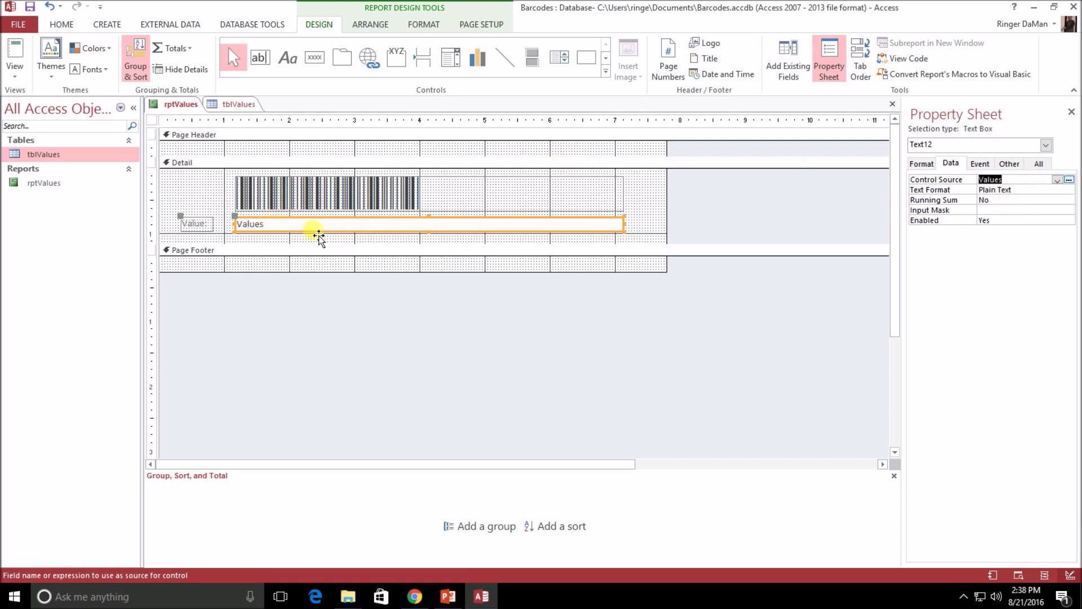
pyautogui.click(637, 214)
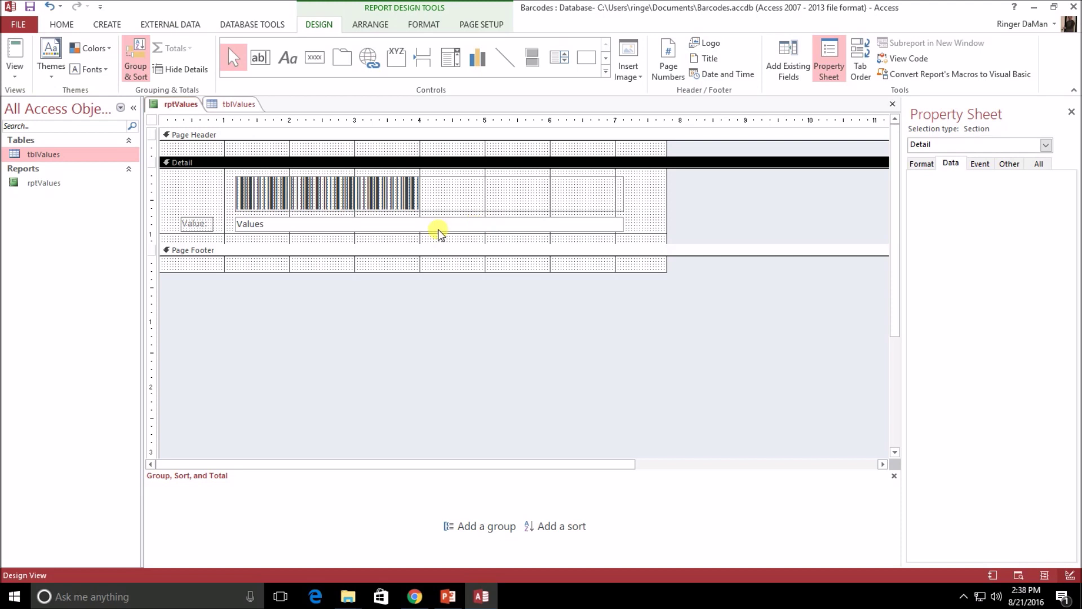
# Display rptValues in Print Preview and examine the readable values beneath the barcodes
pyautogui.click(444, 198)
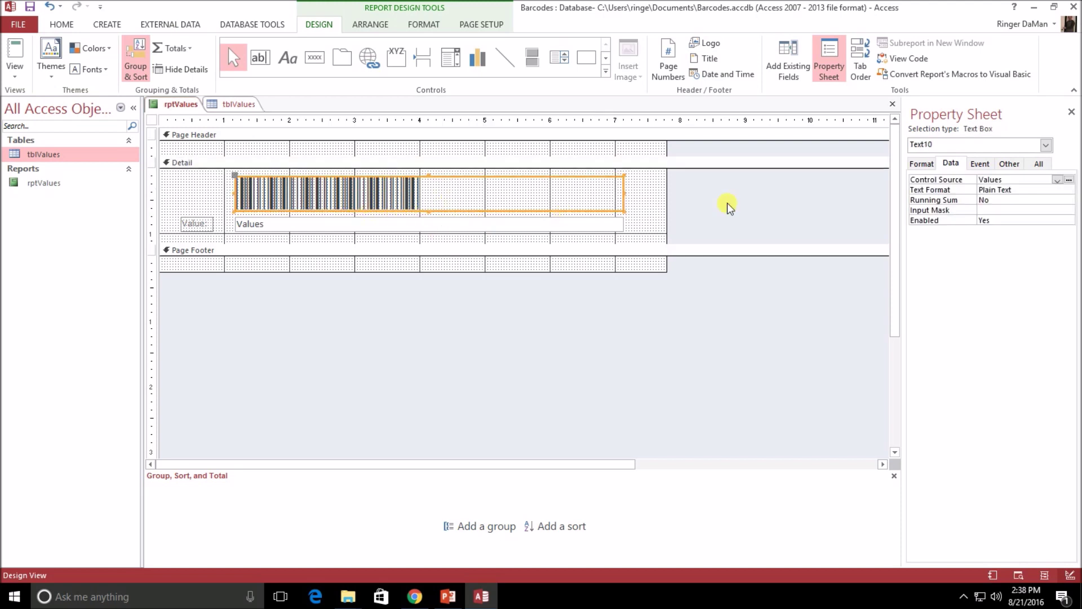
pyautogui.click(16, 71)
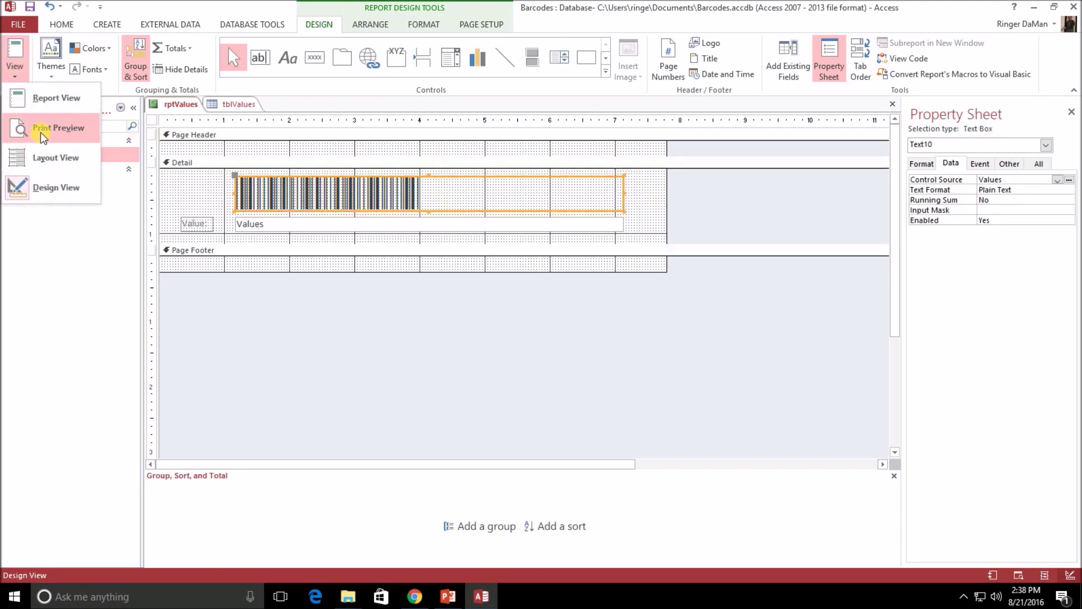
pyautogui.click(41, 132)
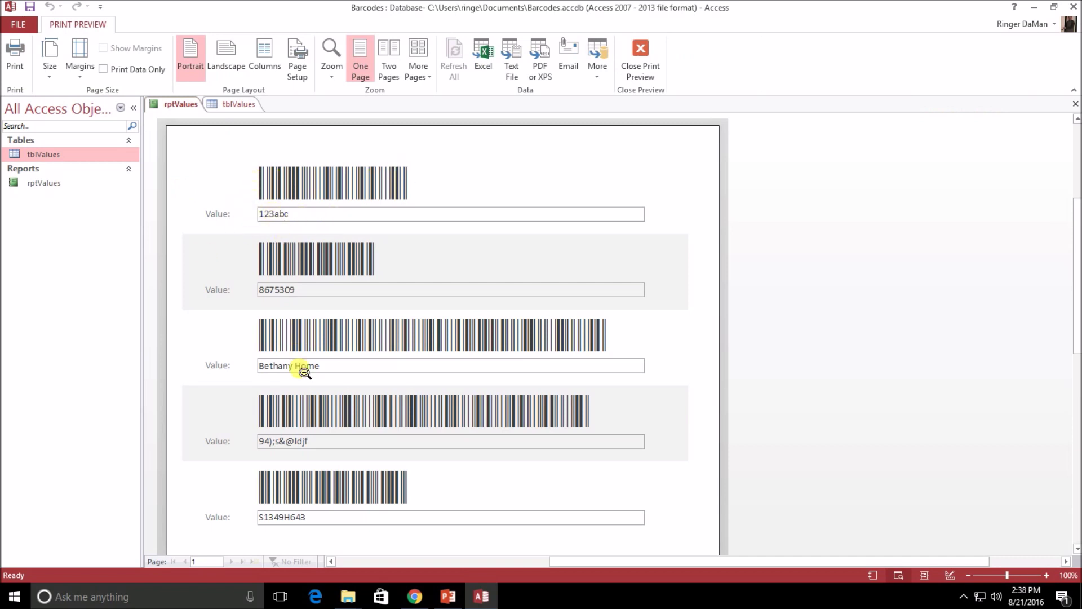
pyautogui.scroll(-3, 304, 437)
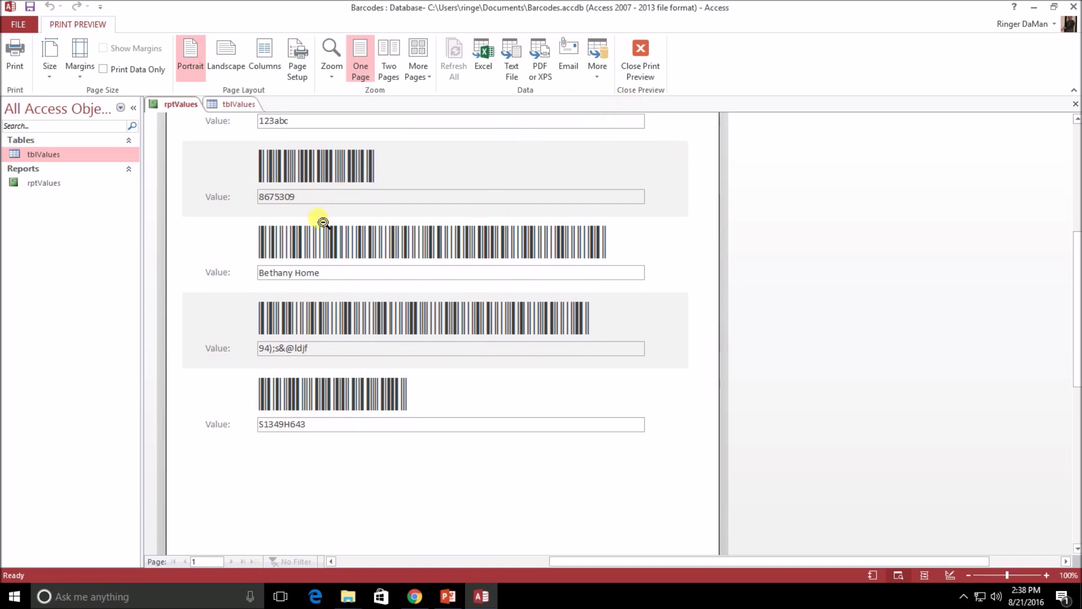
# Return to Design View and delete the "Value:" label beside the lower text box
pyautogui.rightClick(187, 108)
pyautogui.click(224, 193)
pyautogui.click(195, 224)
pyautogui.click(323, 235)
# Center the text of the Values text box and extend its upper edge to the barcode, making it about 0.34" high
pyautogui.click(355, 225)
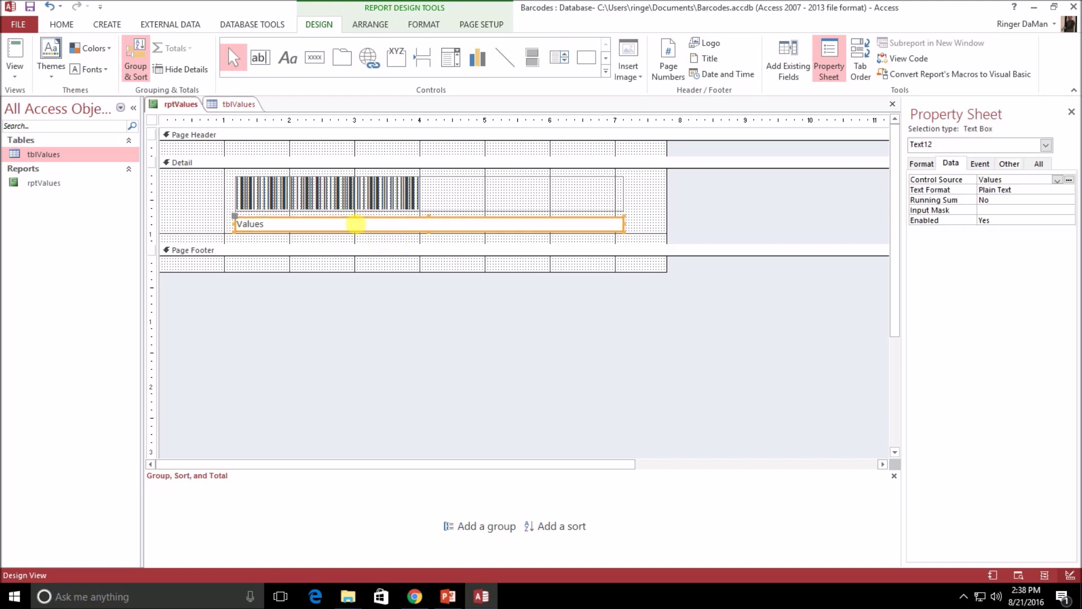
pyautogui.click(631, 231)
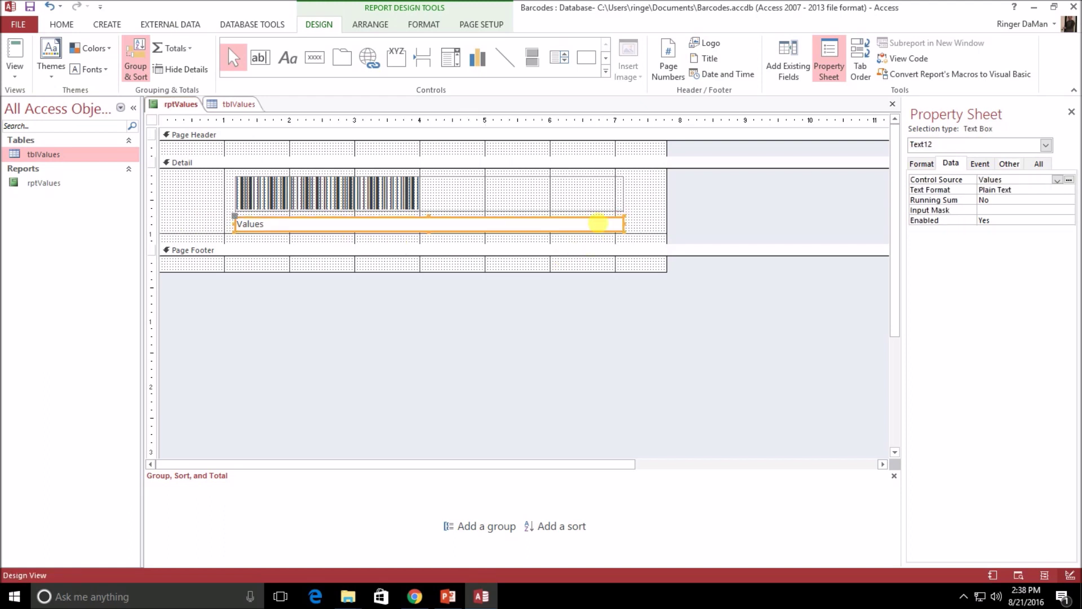
pyautogui.click(424, 24)
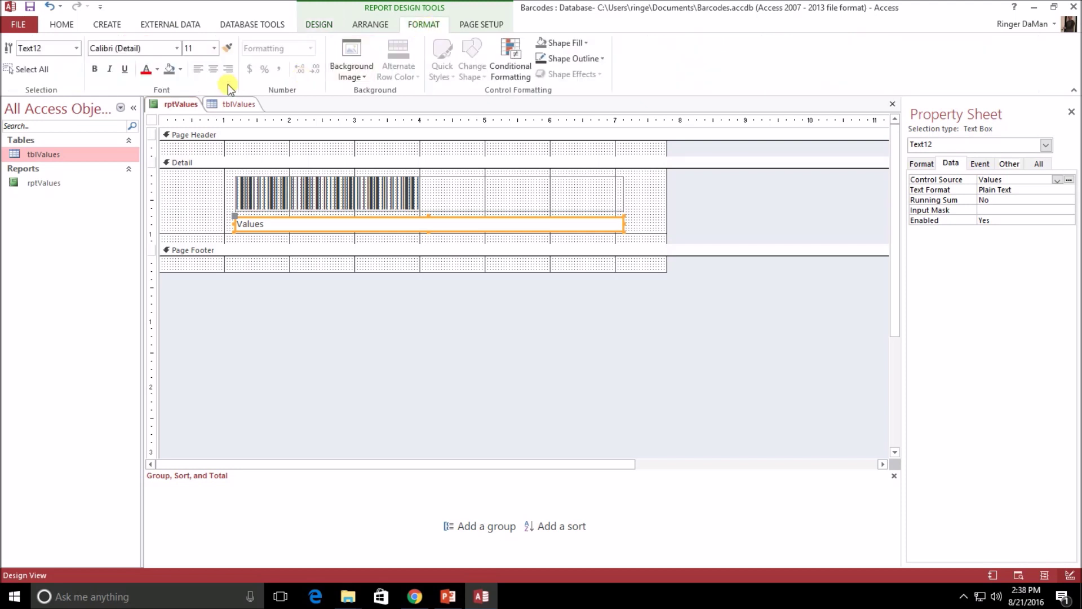
pyautogui.click(214, 68)
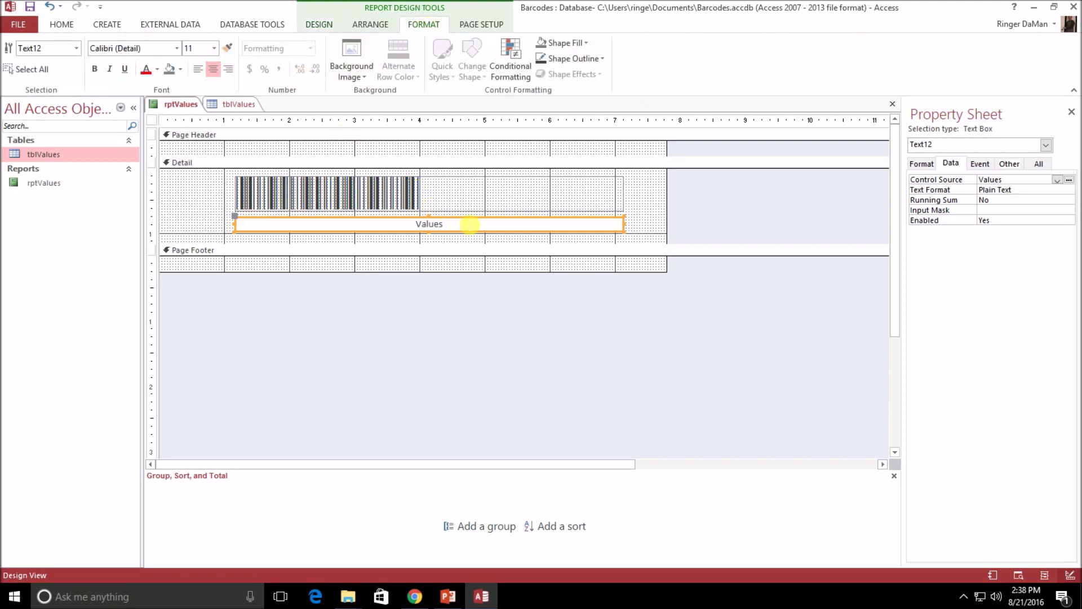
pyautogui.moveTo(438, 226); pyautogui.dragTo(439, 217)
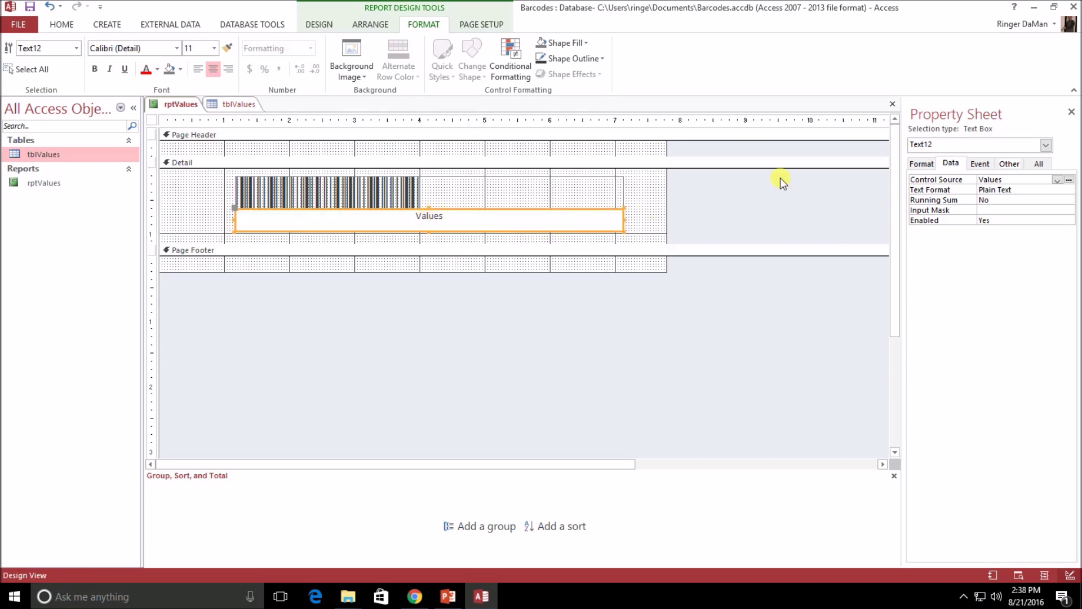
# Set both the Back Style and the Border Style of the readable Values text box to Transparent
pyautogui.click(1022, 164)
pyautogui.click(927, 165)
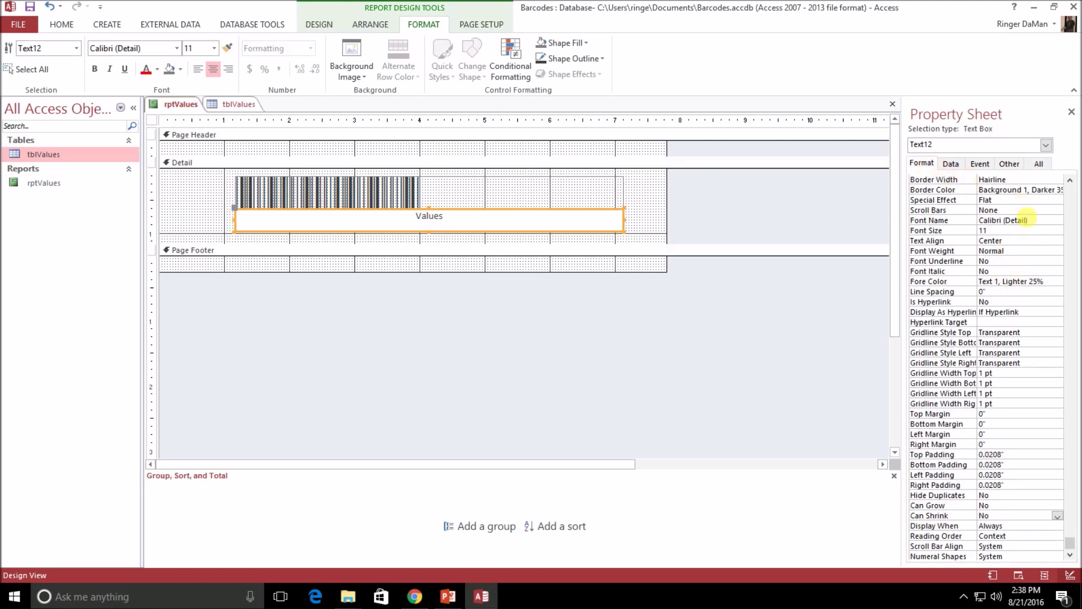
pyautogui.scroll(4, 1035, 347)
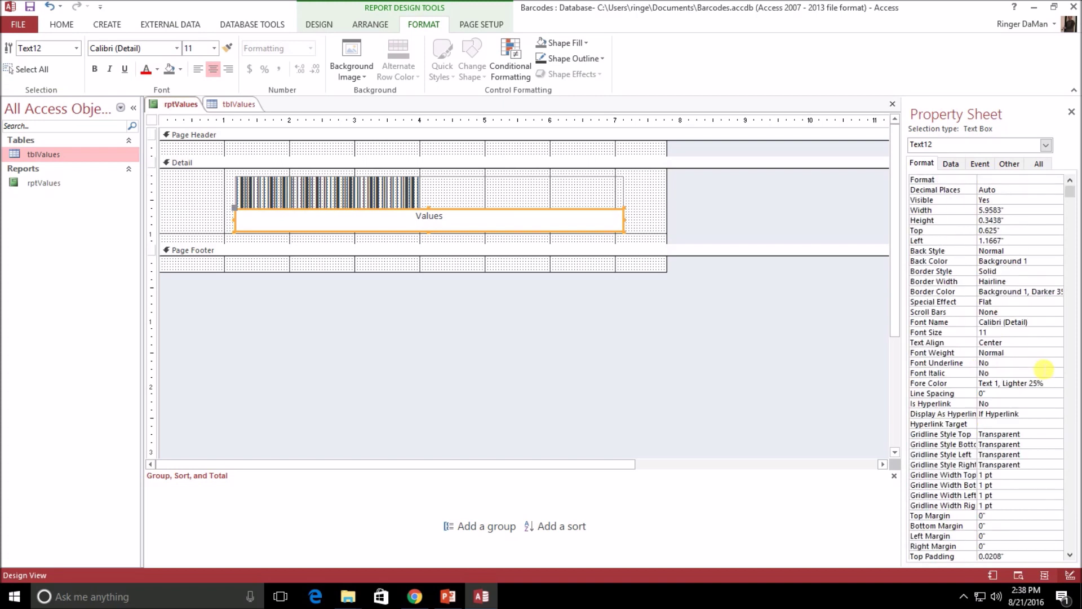
pyautogui.click(1031, 251)
pyautogui.click(1021, 268)
pyautogui.click(1024, 273)
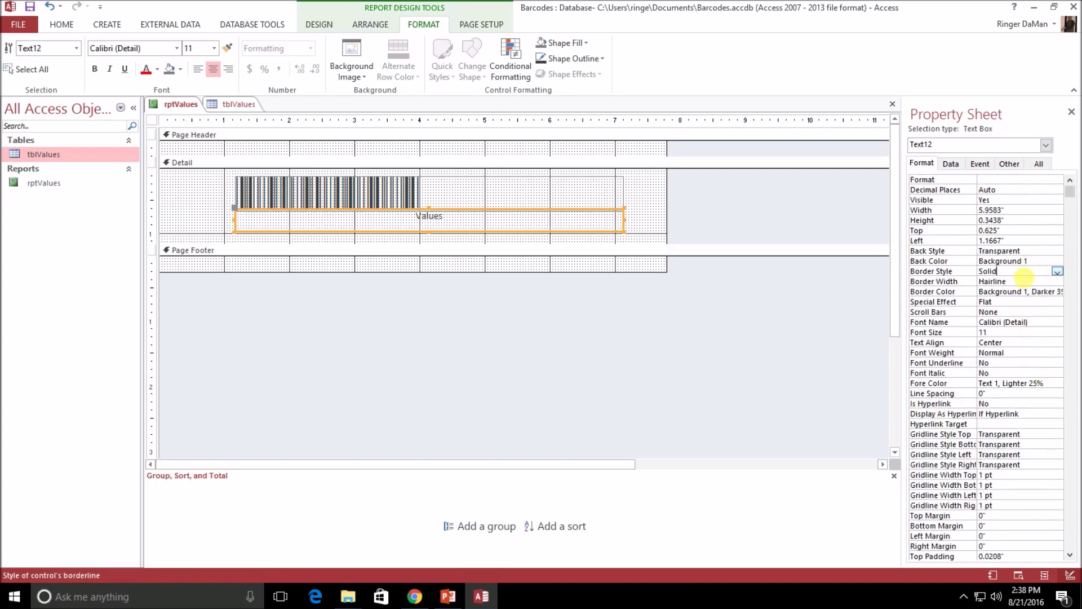
pyautogui.click(1057, 272)
pyautogui.click(997, 280)
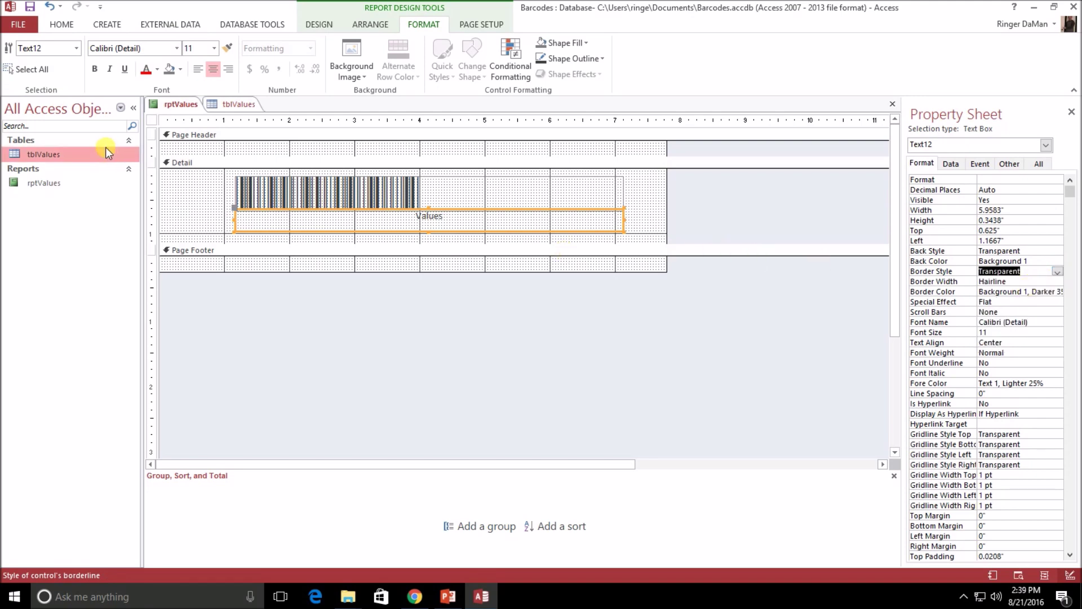
# Show the report in Print Preview and check the centered, borderless values against the barcodes above them
pyautogui.click(62, 24)
pyautogui.click(24, 82)
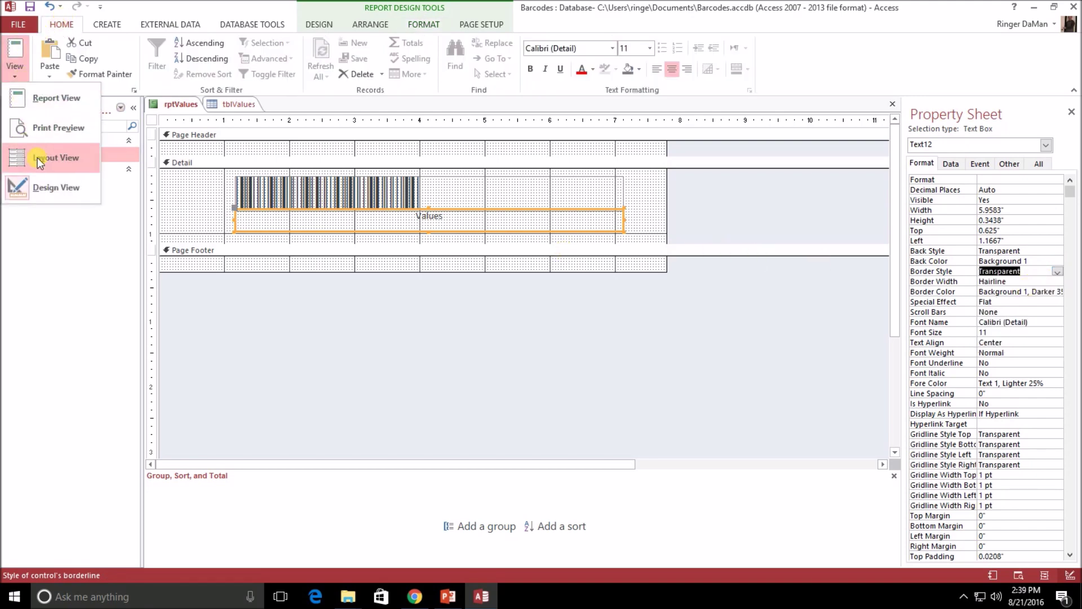
pyautogui.click(35, 133)
pyautogui.scroll(3, 493, 282)
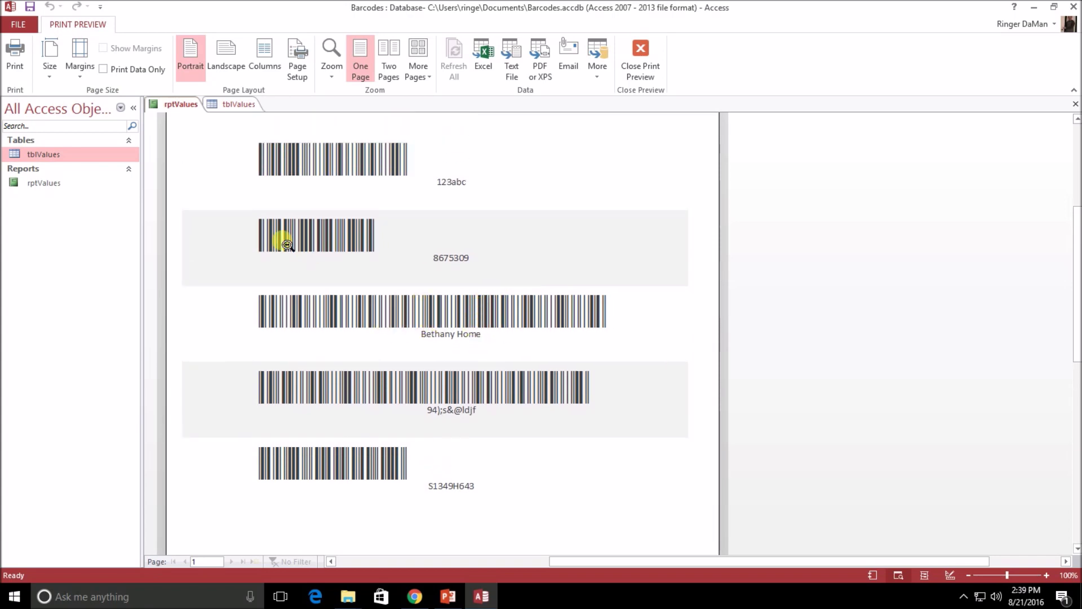
# Go back to Design View and center the barcode within its text box
pyautogui.rightClick(176, 107)
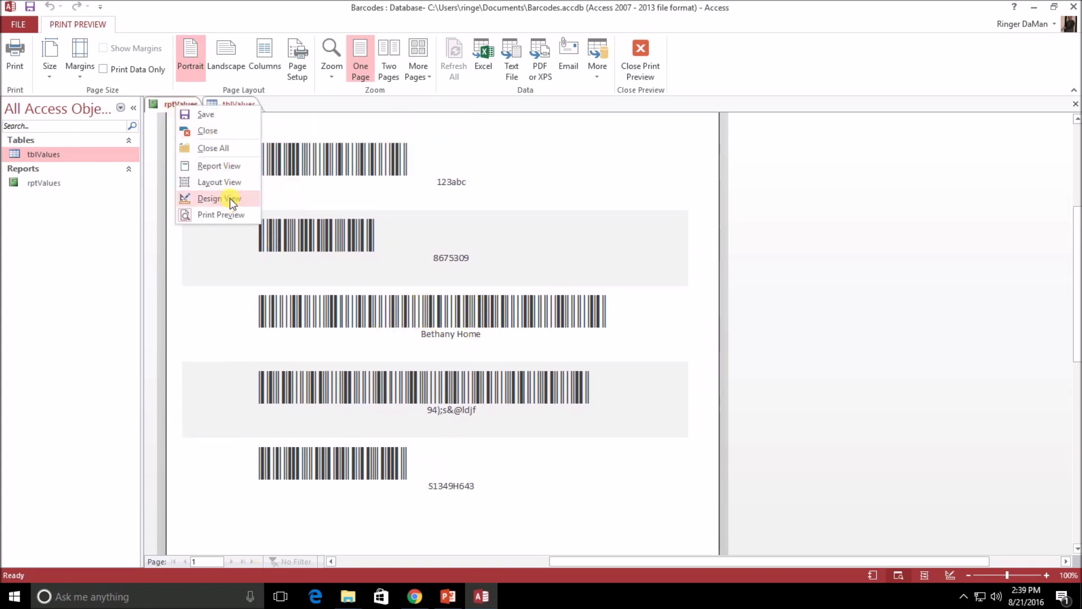
pyautogui.click(225, 199)
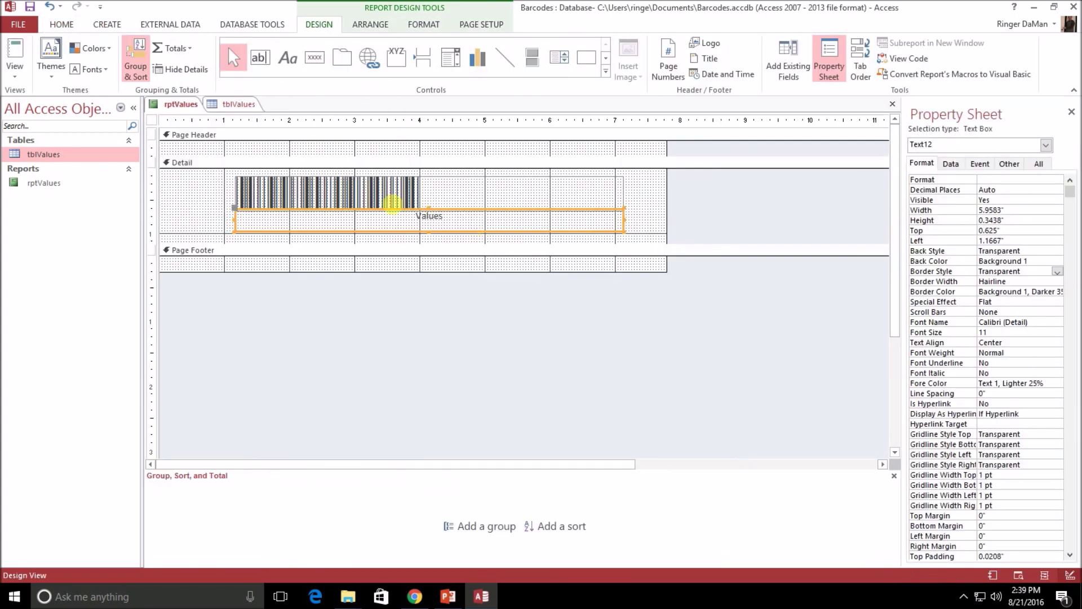
pyautogui.click(431, 22)
pyautogui.click(211, 72)
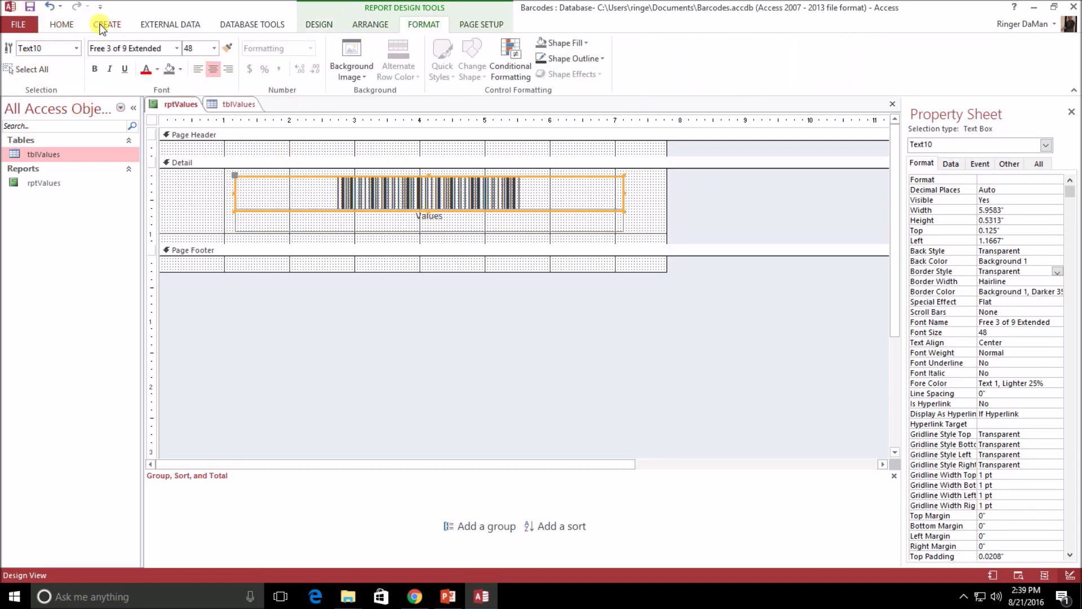
# Switch rptValues to Print Preview to check the centered barcodes
pyautogui.click(68, 24)
pyautogui.click(29, 65)
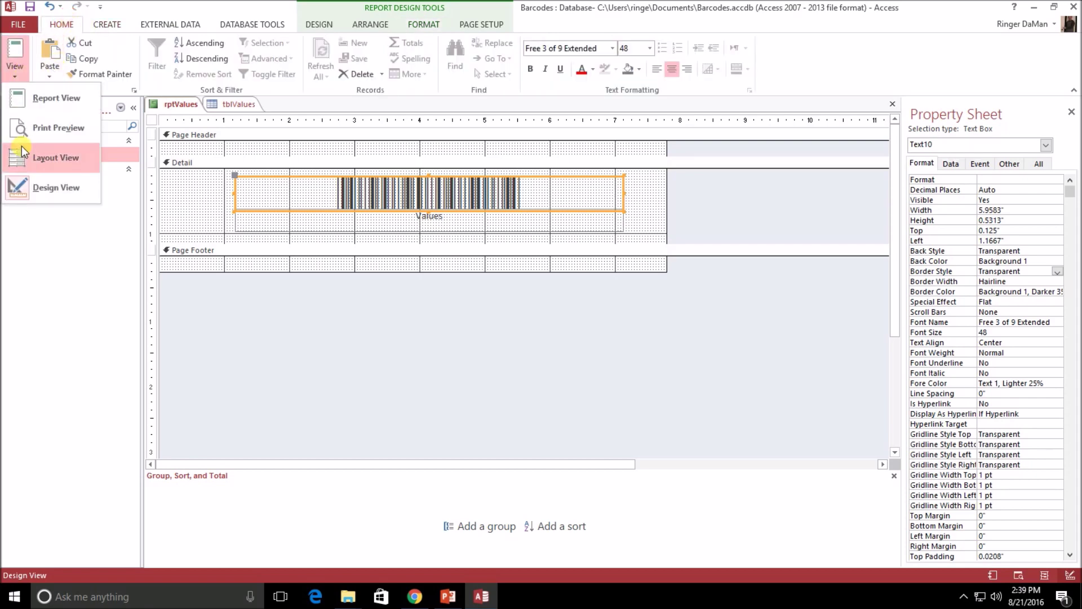